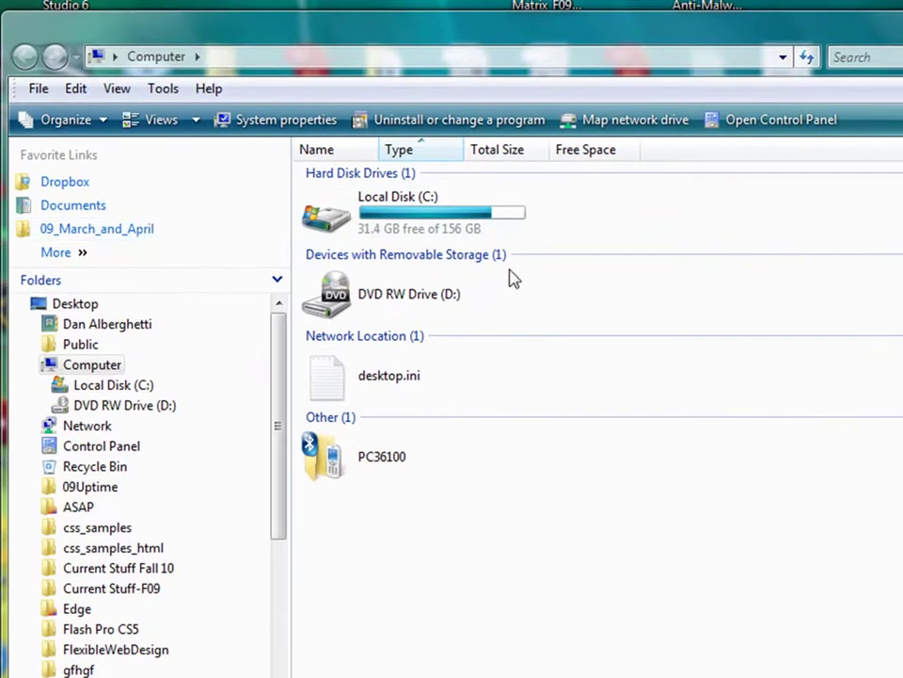
- Refresh the Computer view so drive F: appears, and browse into F:'s Program Files
{"action": "left_click", "coordinate": [116, 89]}
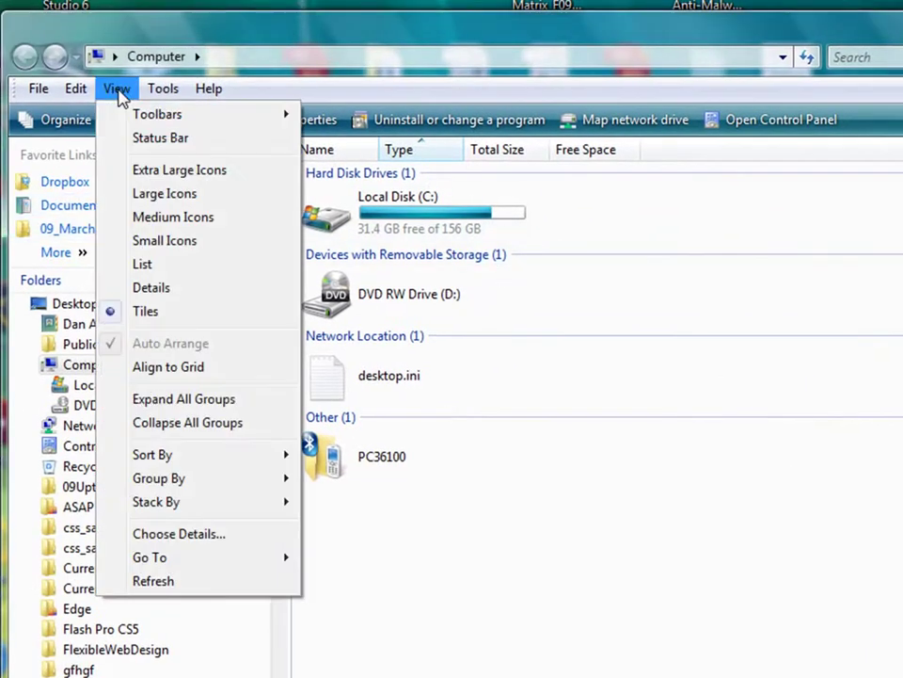
{"action": "left_click", "coordinate": [185, 583]}
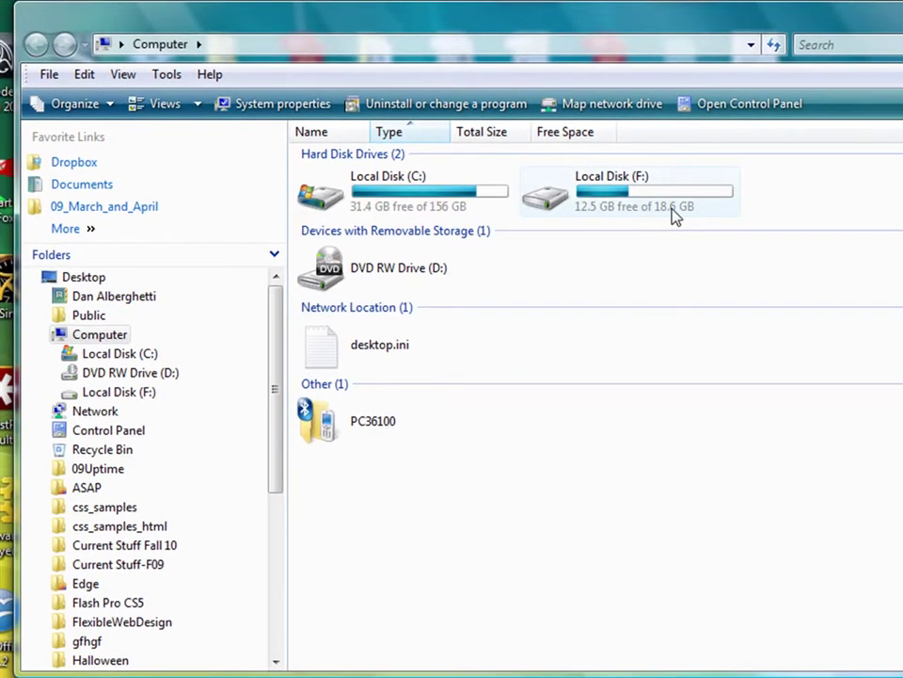
{"action": "mouse_move", "coordinate": [674, 216]}
{"action": "mouse_move", "coordinate": [561, 203]}
{"action": "double_click", "coordinate": [555, 204]}
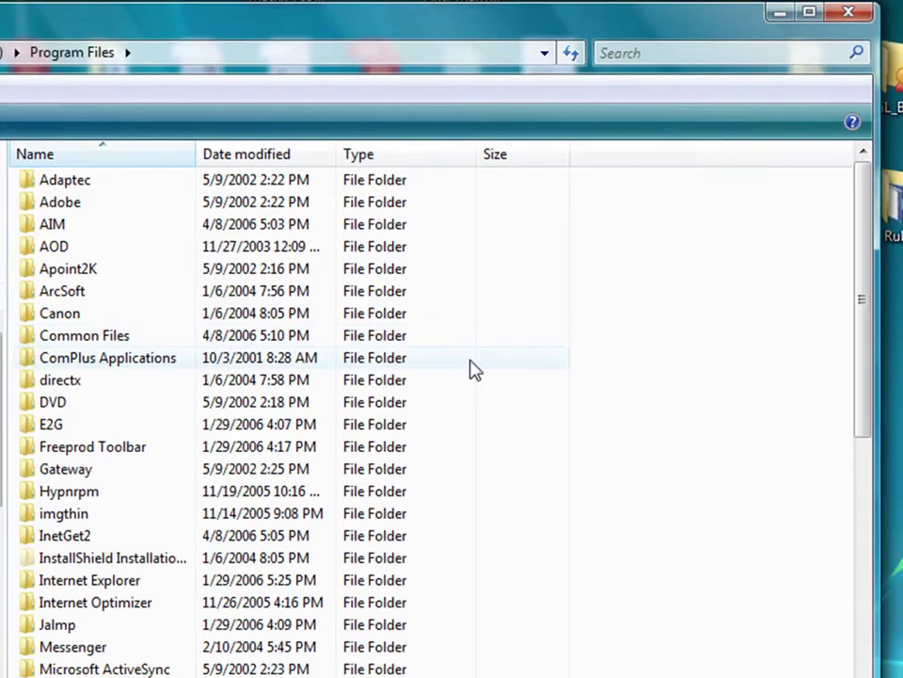
{"action": "left_click_drag", "start_coordinate": [865, 250], "coordinate": [867, 331]}
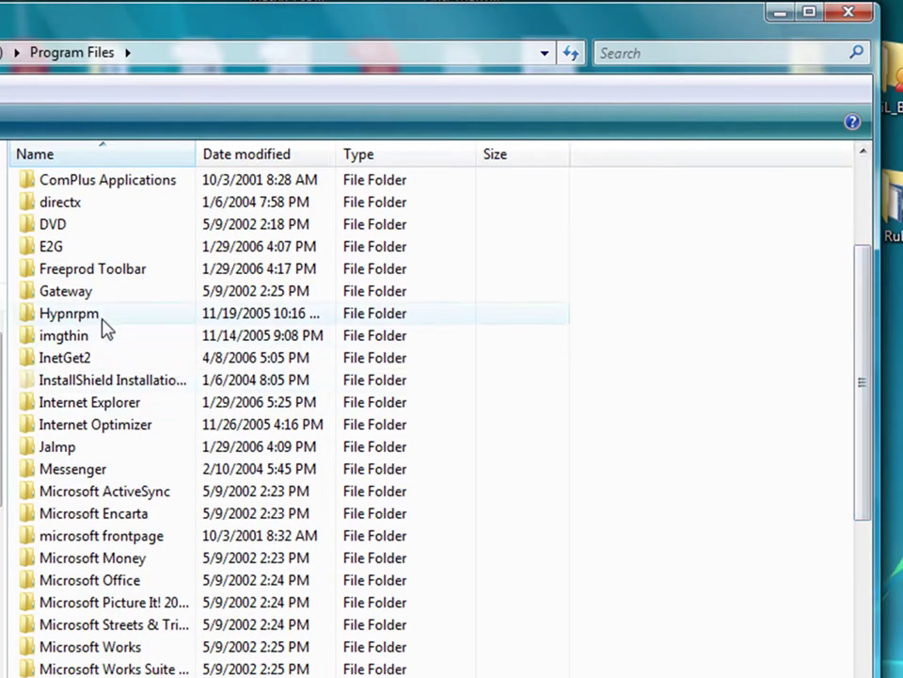
{"action": "mouse_move", "coordinate": [104, 325]}
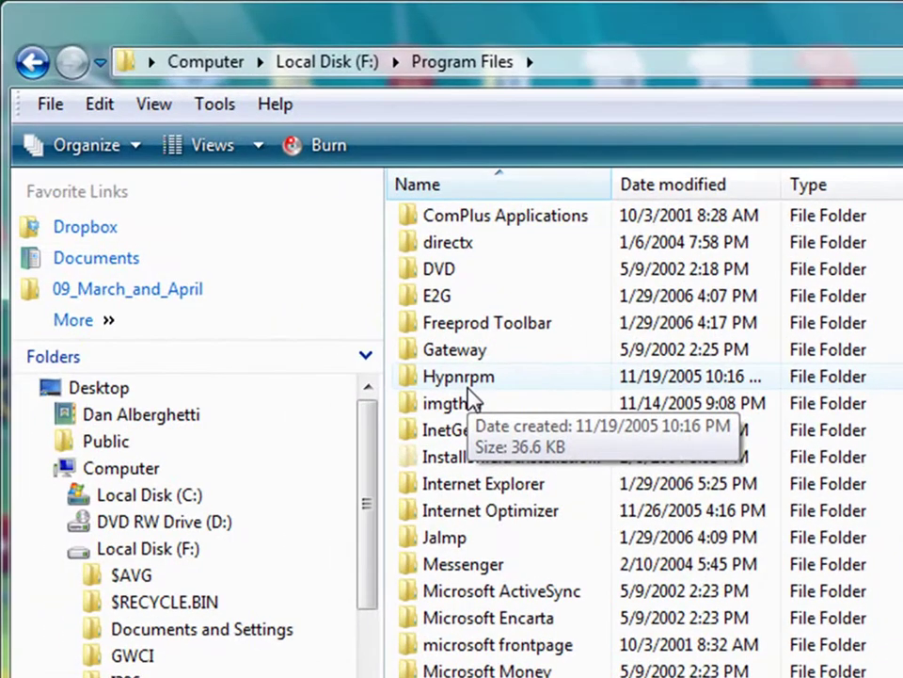
- In Hypnrpm, force the Trojan-infected Zpti.exe into the AVG vault as Power User
{"action": "double_click", "coordinate": [468, 386]}
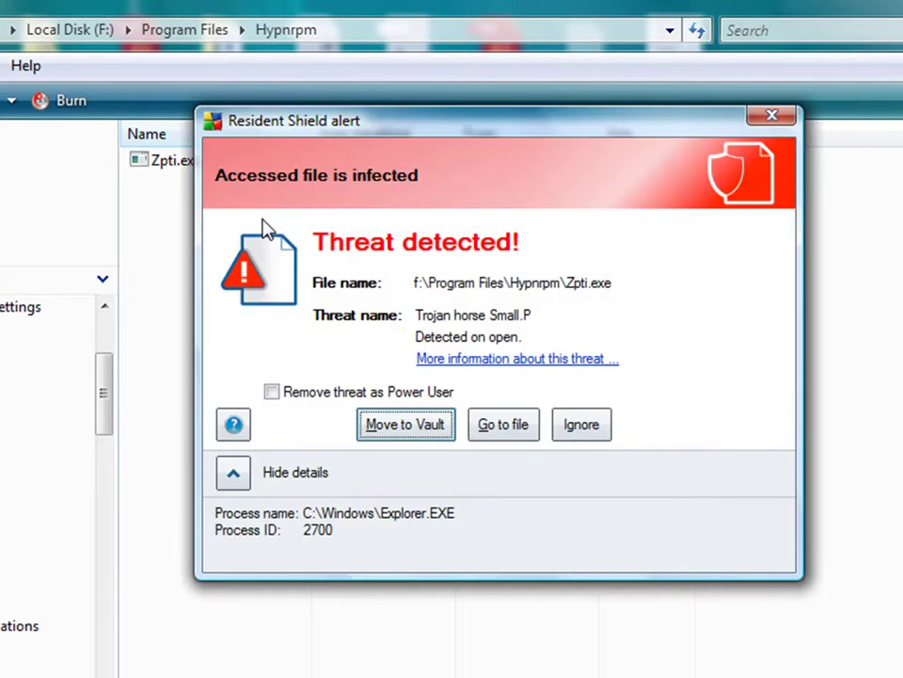
{"action": "left_click_drag", "start_coordinate": [399, 130], "coordinate": [343, 230]}
{"action": "left_click", "coordinate": [213, 487]}
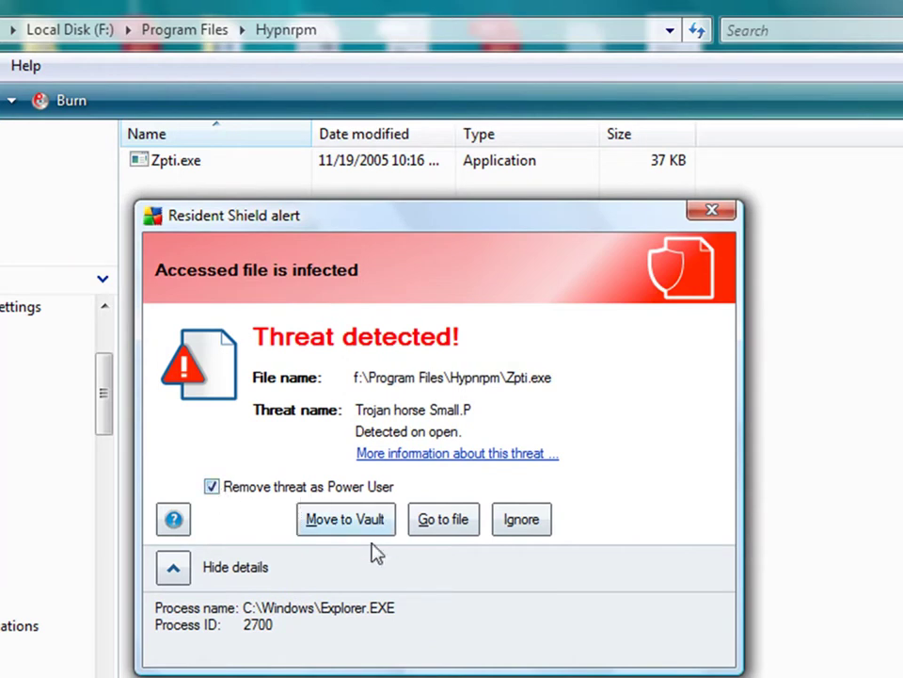
{"action": "left_click", "coordinate": [348, 519]}
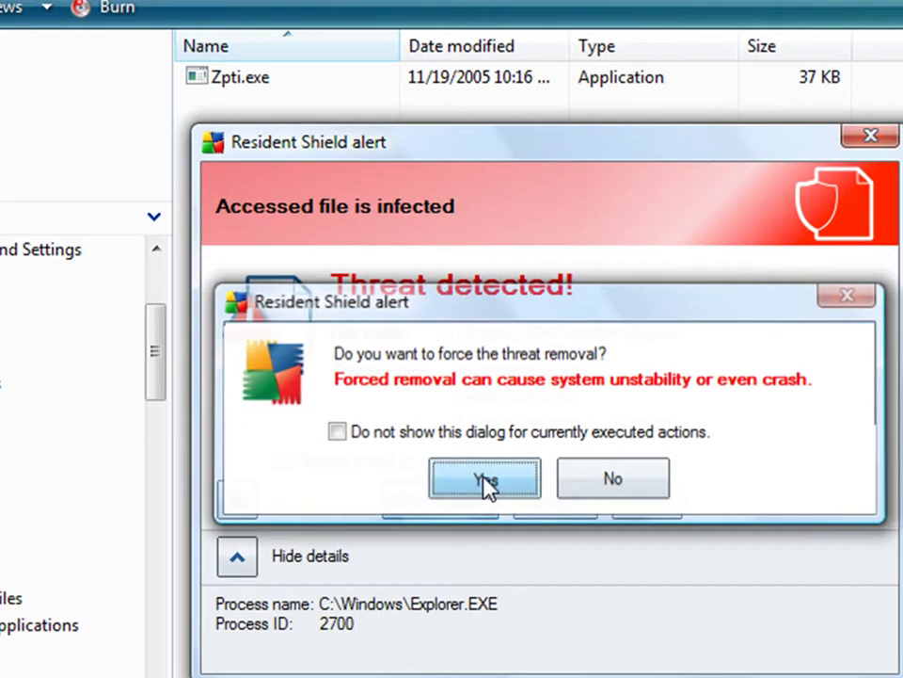
{"action": "left_click", "coordinate": [485, 481]}
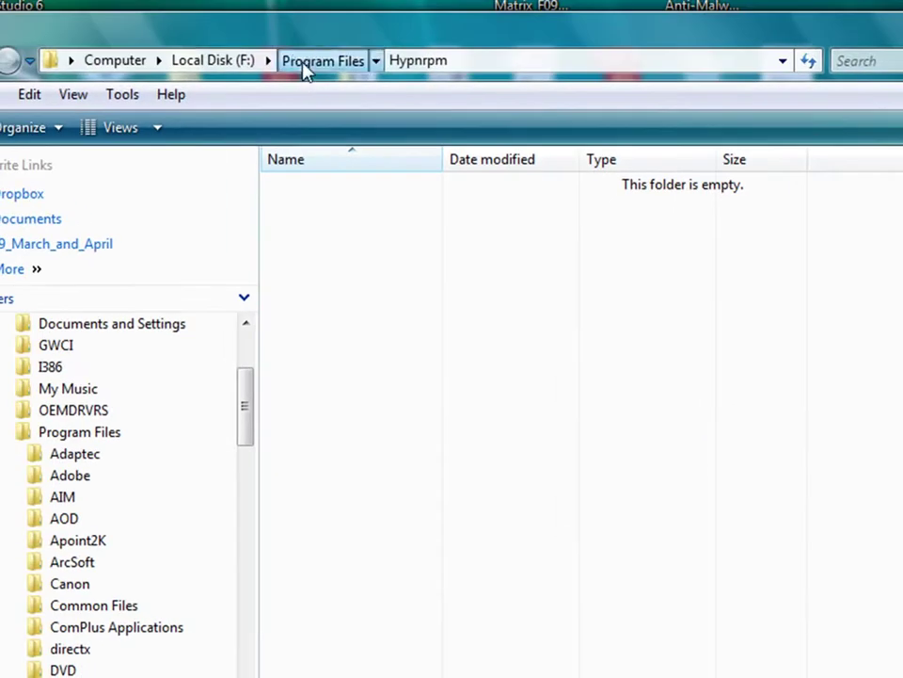
- Permanently delete the emptied Hypnrpm folder from Program Files
{"action": "left_click", "coordinate": [305, 62]}
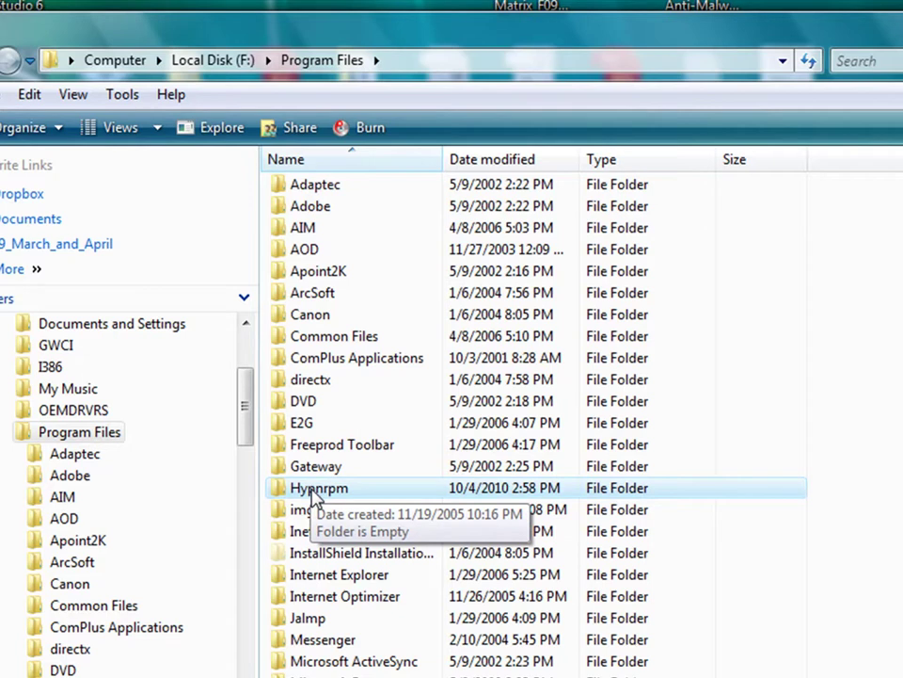
{"action": "key", "text": "Delete"}
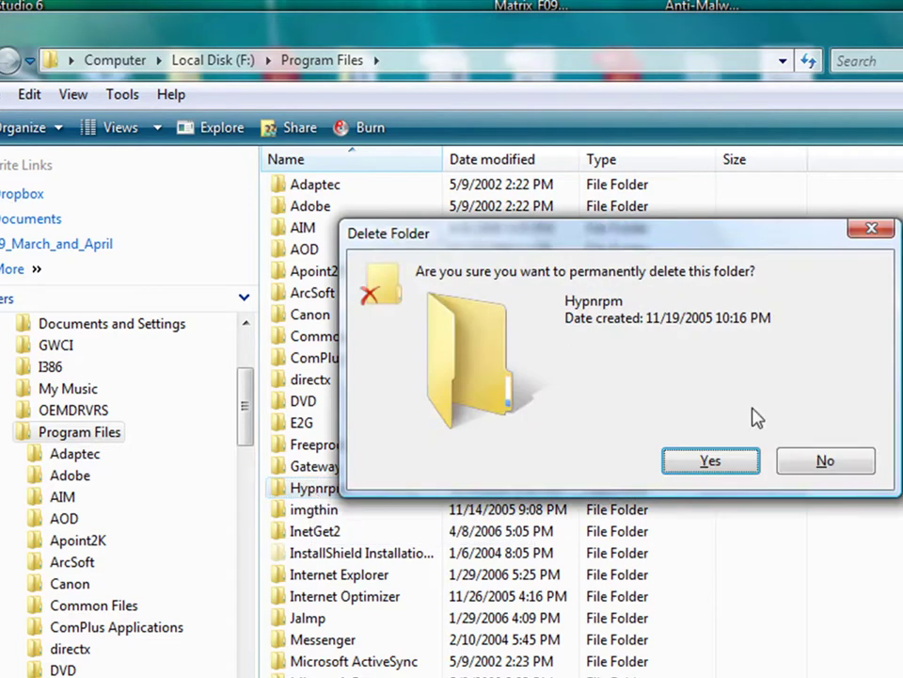
{"action": "left_click", "coordinate": [726, 473]}
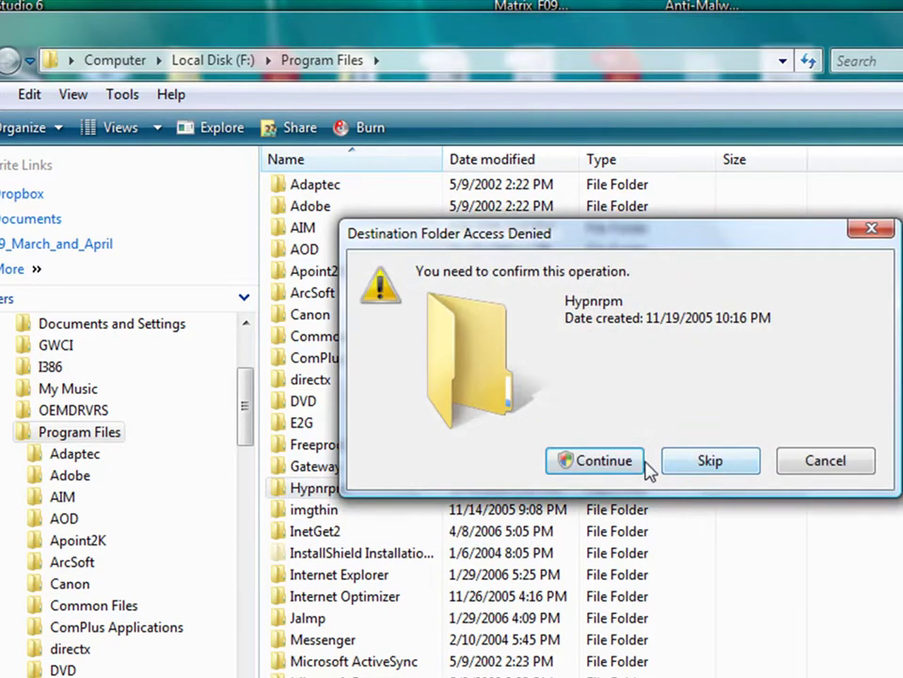
{"action": "left_click", "coordinate": [602, 469]}
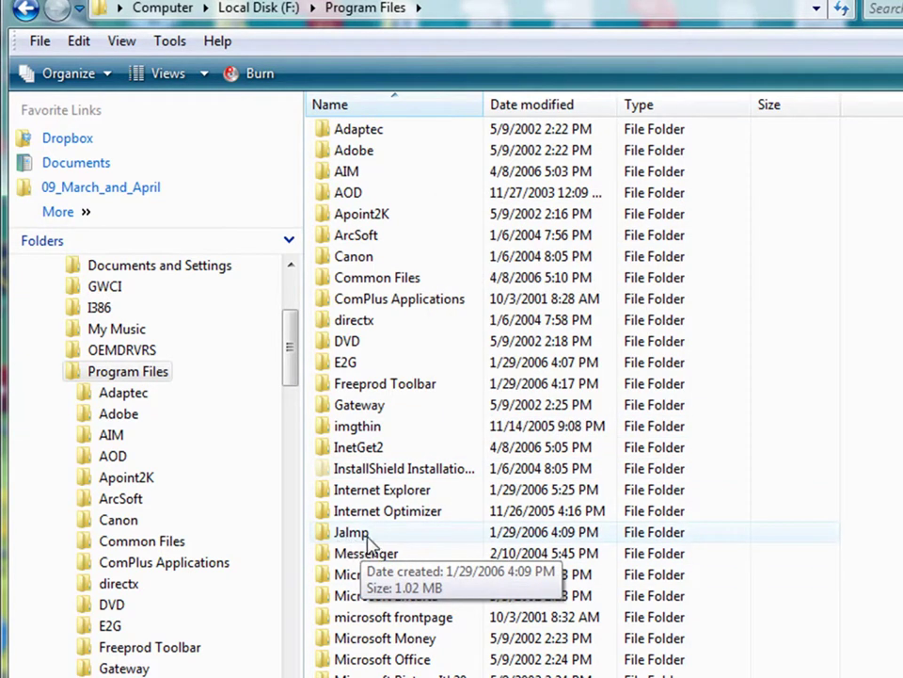
- In Jalmp, force the adware uninstall.exe into the AVG vault as Power User
{"action": "double_click", "coordinate": [369, 532]}
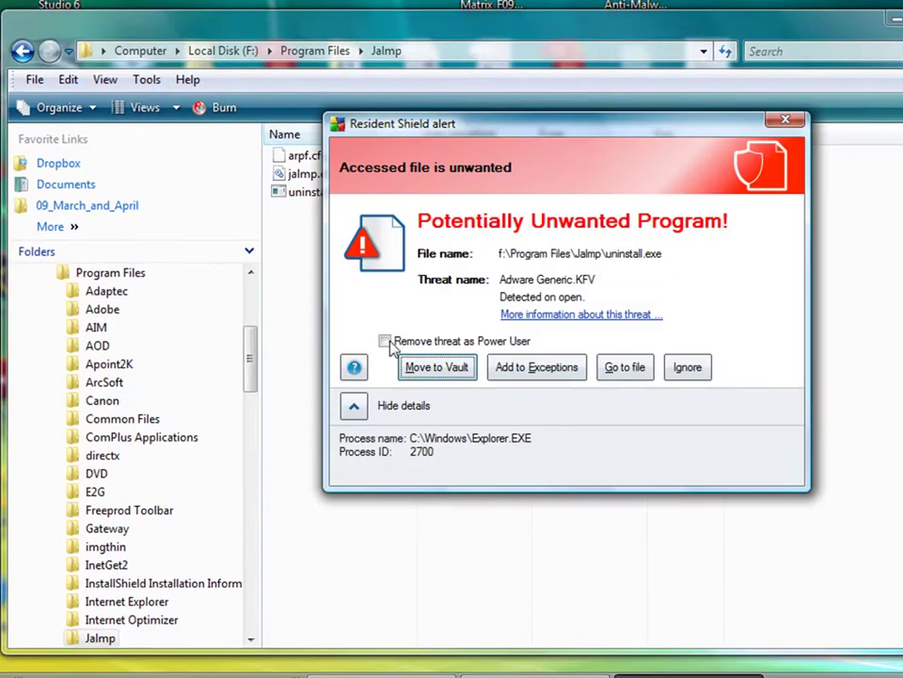
{"action": "left_click", "coordinate": [386, 341]}
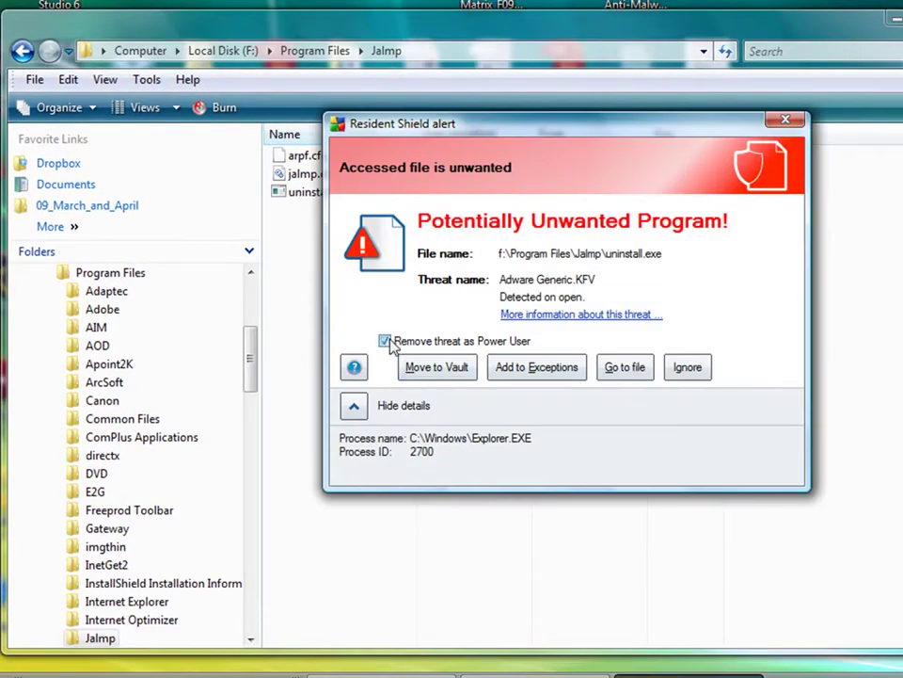
{"action": "left_click", "coordinate": [448, 376]}
{"action": "left_click", "coordinate": [509, 353]}
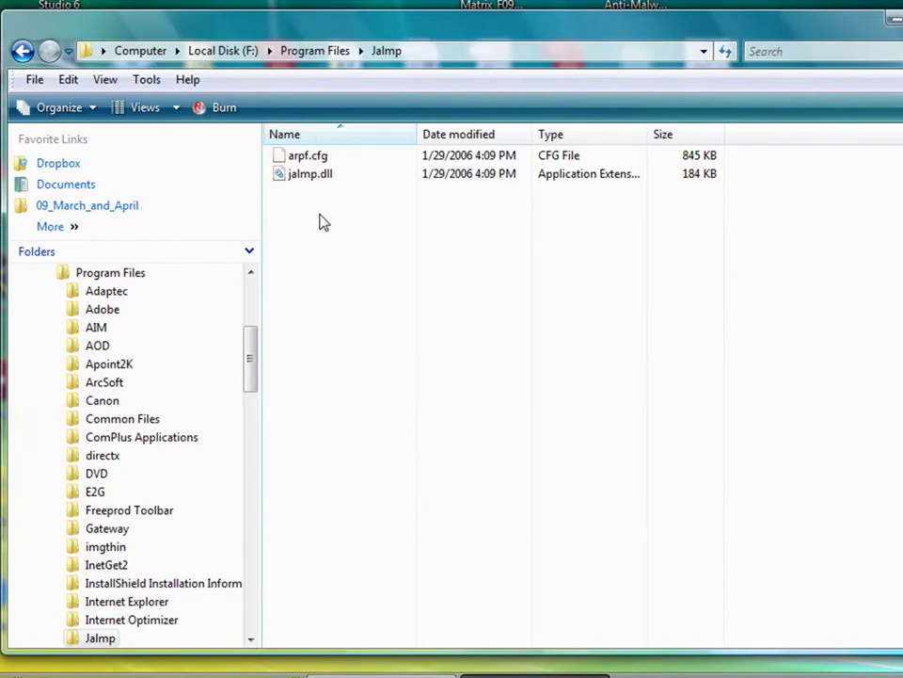
- Permanently delete the Jalmp folder from Program Files with Shift+Delete
{"action": "left_click", "coordinate": [318, 55]}
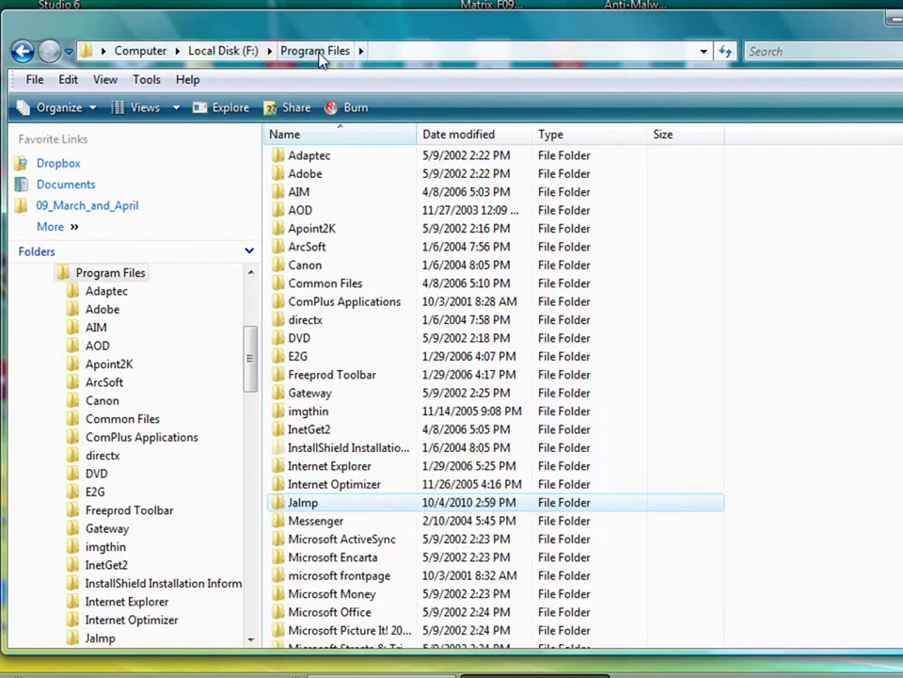
{"action": "left_click", "coordinate": [285, 508]}
{"action": "key", "text": "shift+Delete"}
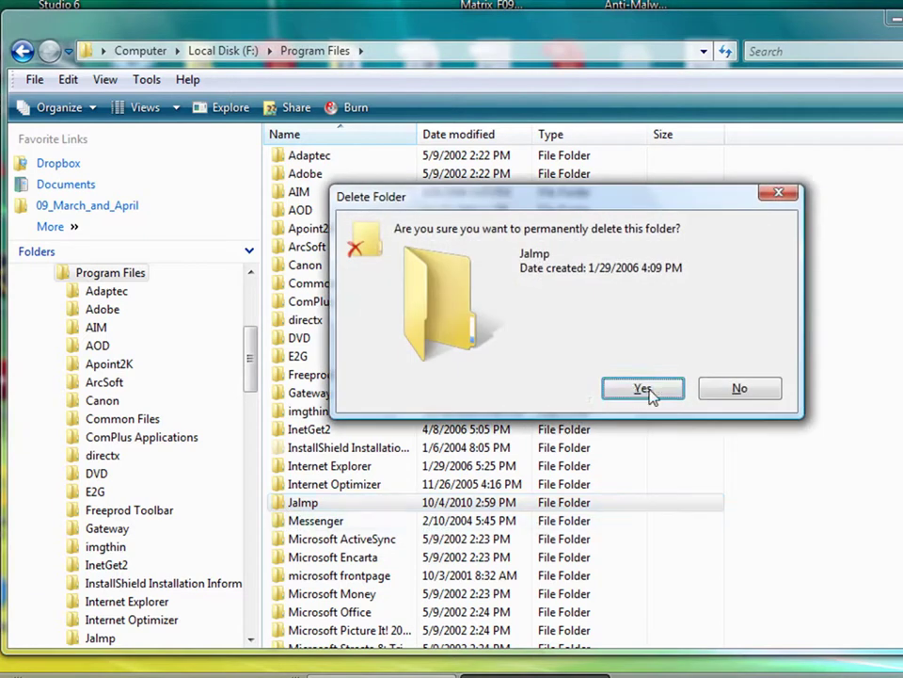
{"action": "left_click", "coordinate": [644, 390]}
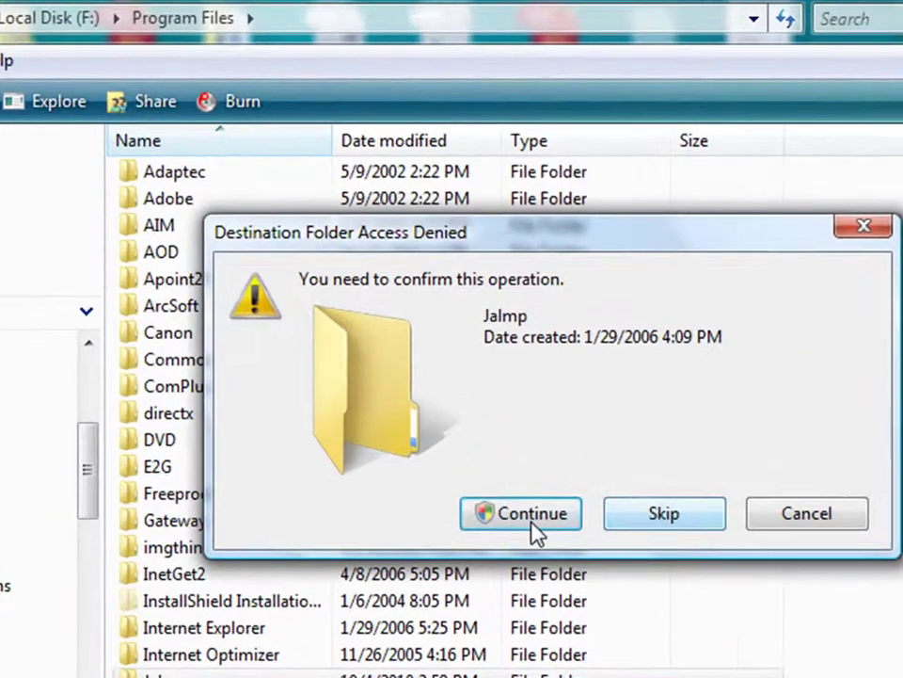
{"action": "left_click", "coordinate": [527, 513]}
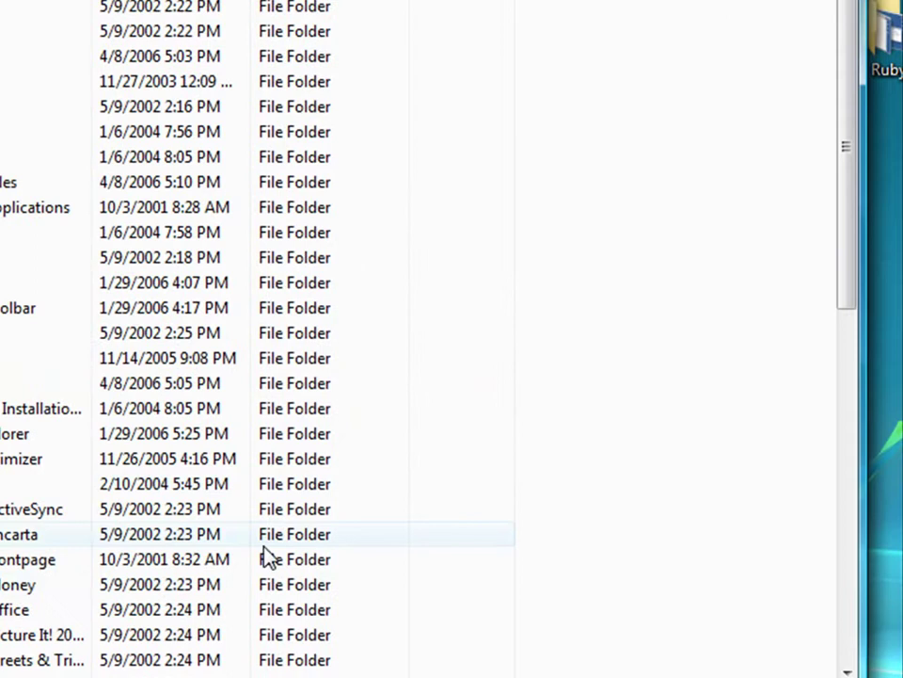
- In InetGet2, move installer_ADPERFORM.exe and gimmysmileysB.exe to the AVG vault and close the alert
{"action": "left_click_drag", "start_coordinate": [851, 256], "coordinate": [896, 327]}
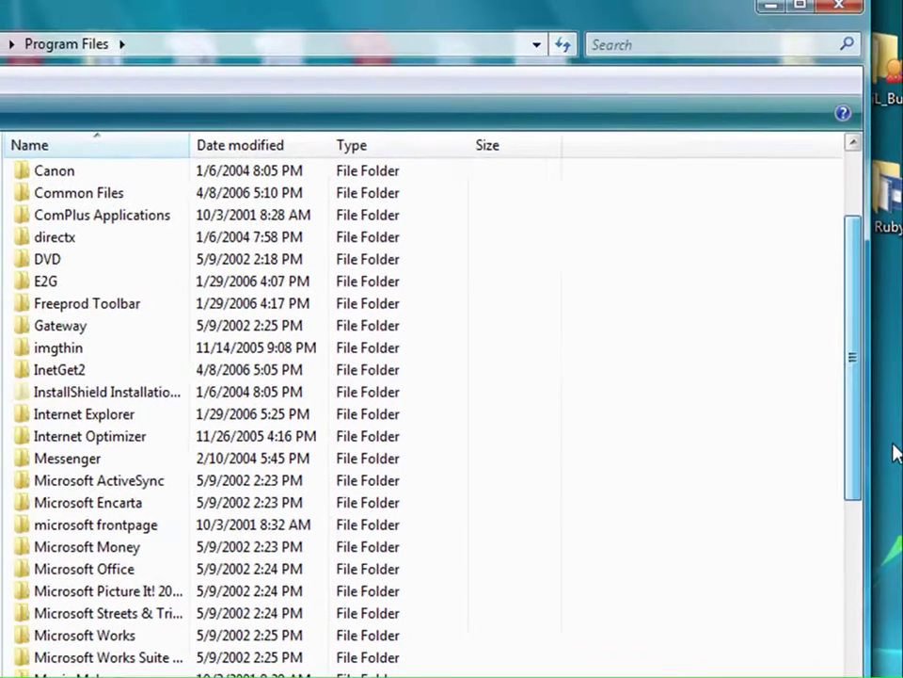
{"action": "double_click", "coordinate": [103, 381]}
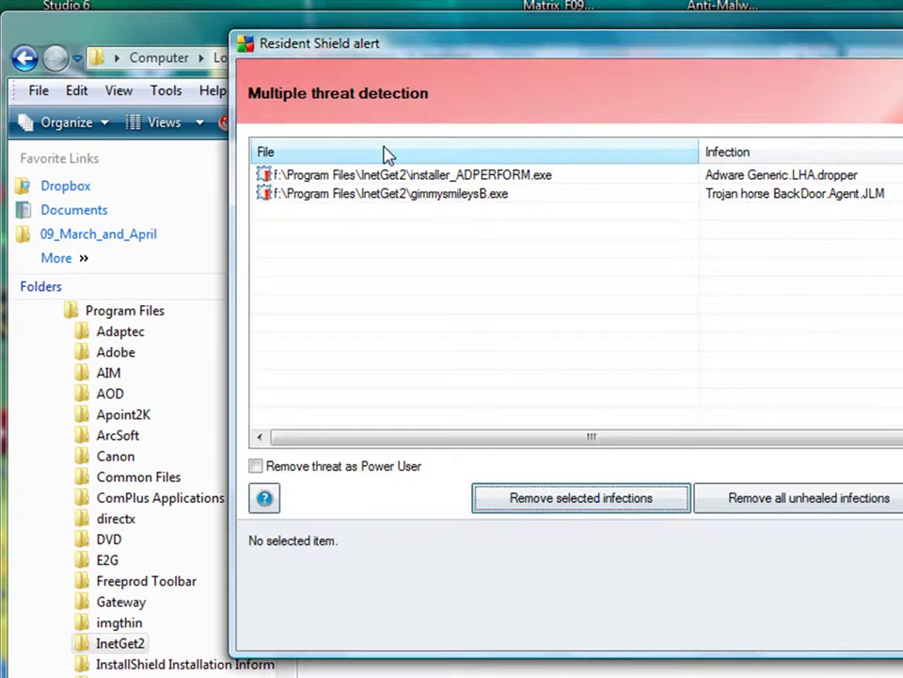
{"action": "left_click", "coordinate": [257, 467]}
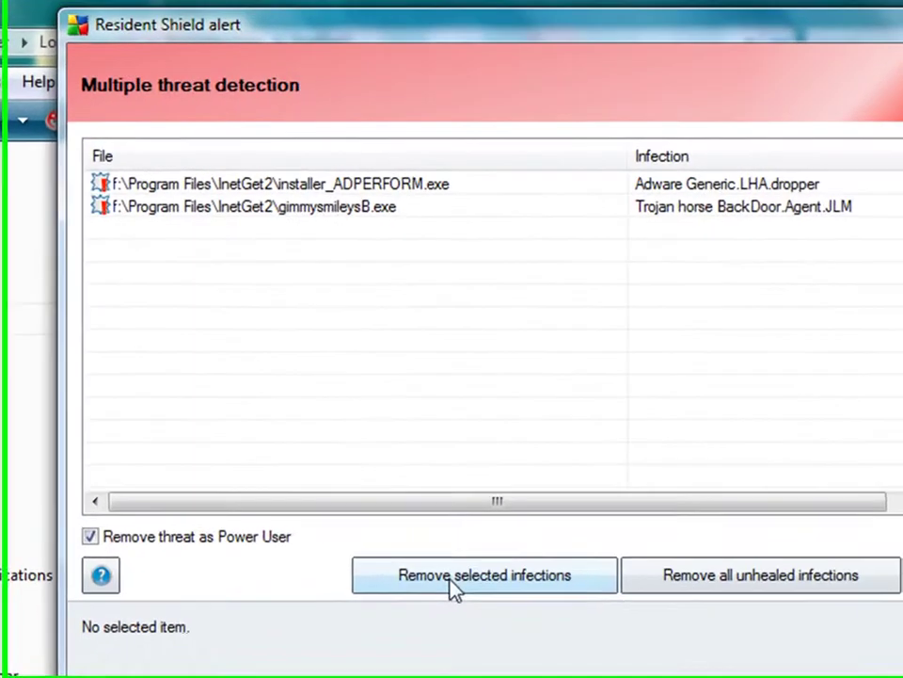
{"action": "left_click", "coordinate": [788, 588]}
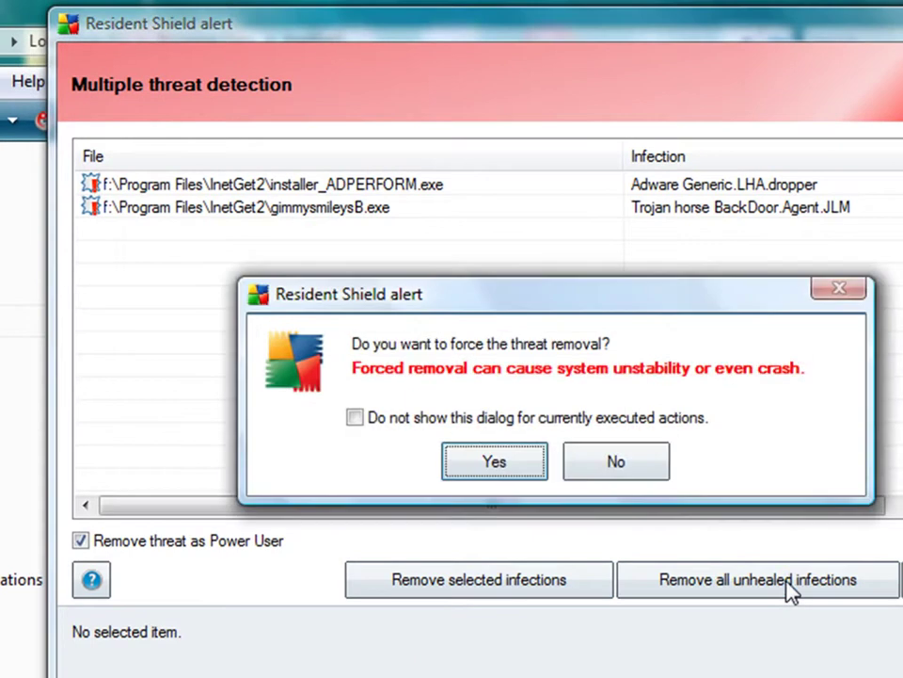
{"action": "left_click", "coordinate": [488, 463]}
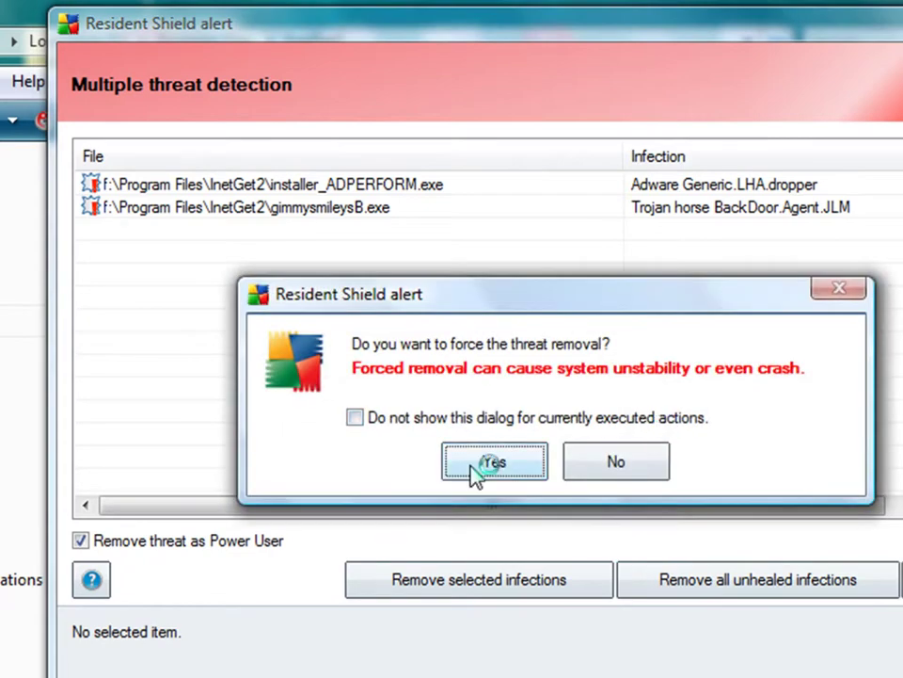
{"action": "left_click", "coordinate": [475, 470]}
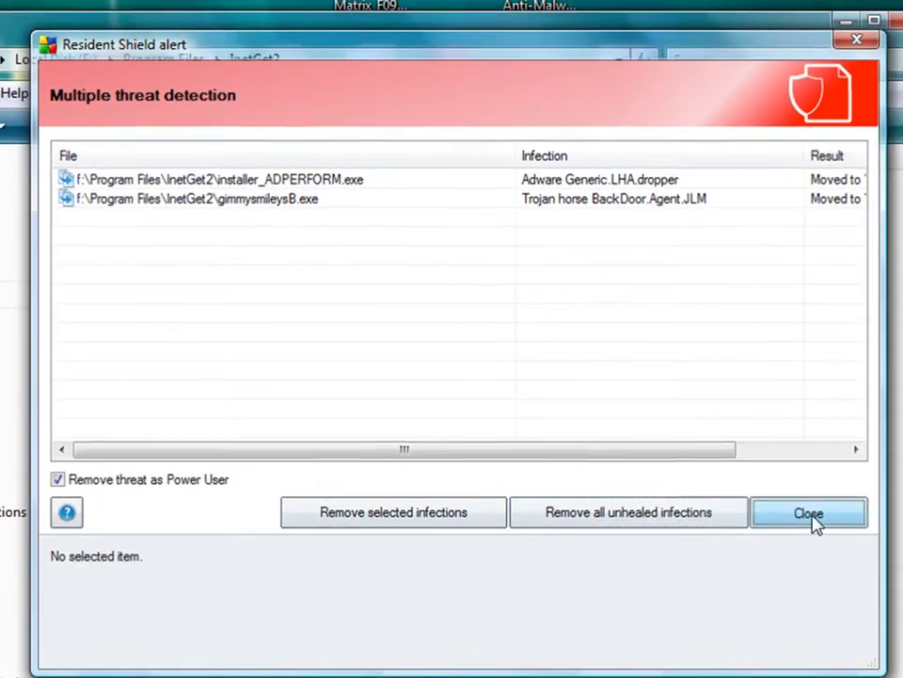
{"action": "left_click", "coordinate": [813, 524]}
- Permanently delete the InetGet2 folder from Program Files
{"action": "left_click", "coordinate": [173, 64]}
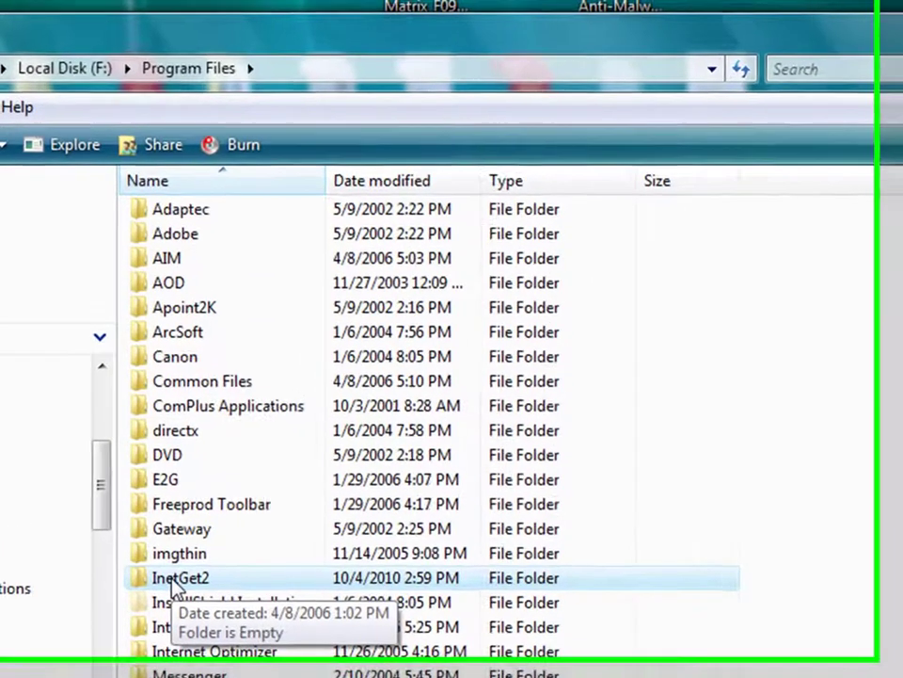
{"action": "key", "text": "shift+Delete"}
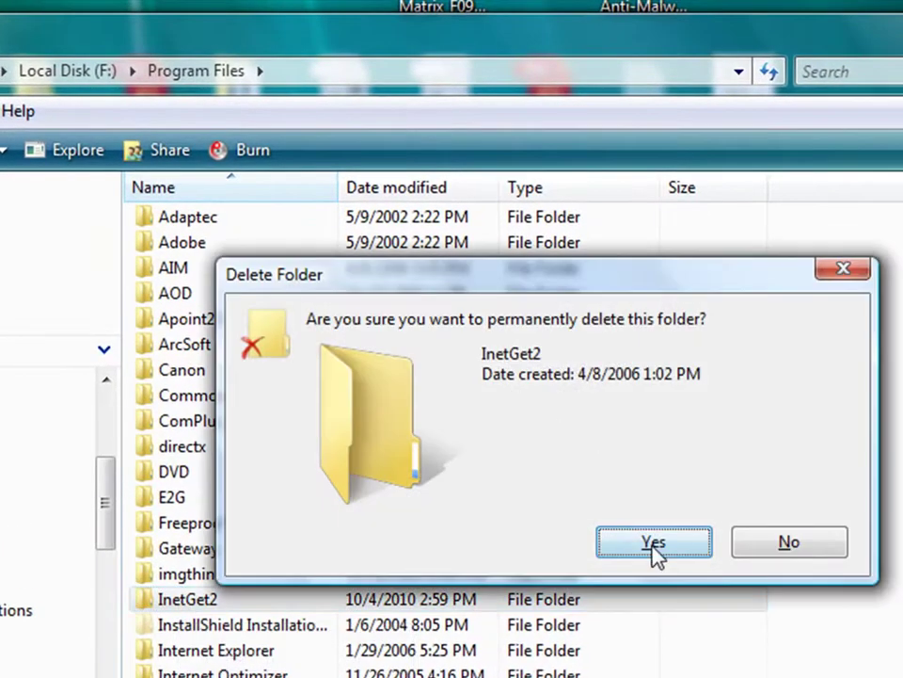
{"action": "left_click", "coordinate": [651, 546]}
{"action": "left_click", "coordinate": [541, 543]}
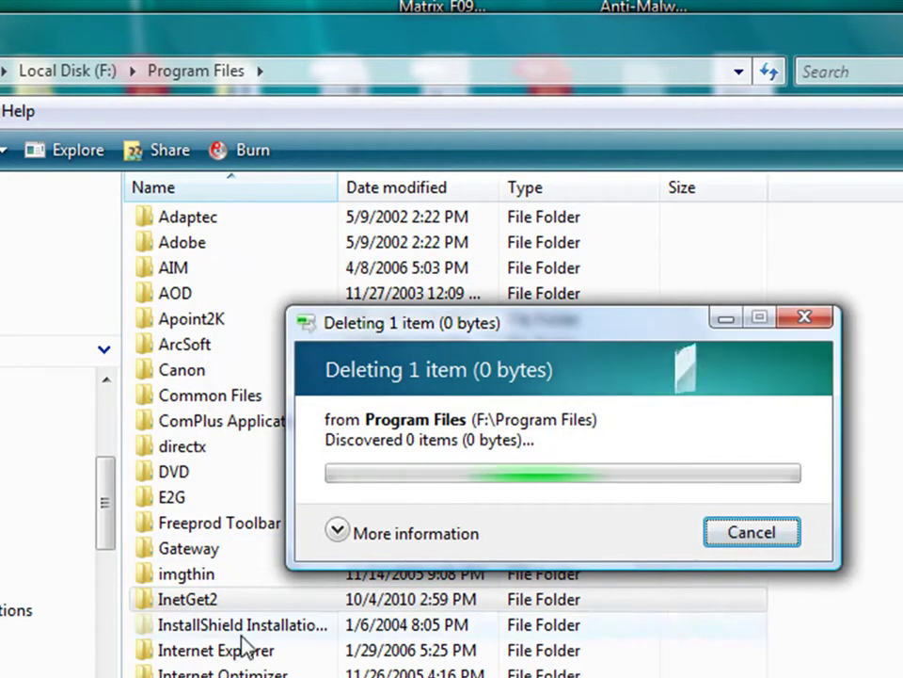
- Delete the imgthin folder, then return to the root of Local Disk (F:)
{"action": "left_click", "coordinate": [195, 576]}
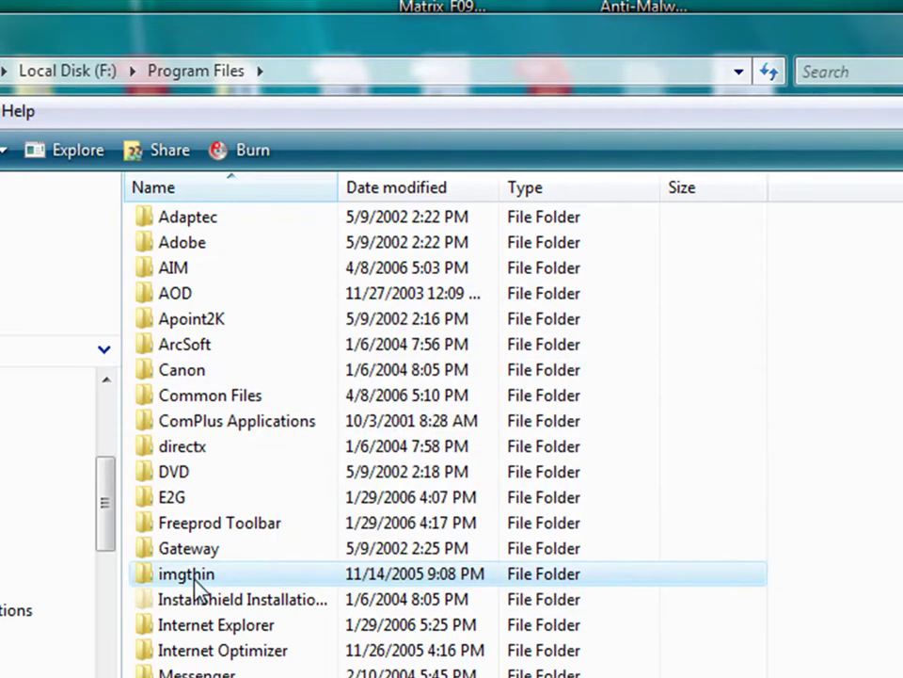
{"action": "key", "text": "Delete"}
{"action": "left_click", "coordinate": [662, 544]}
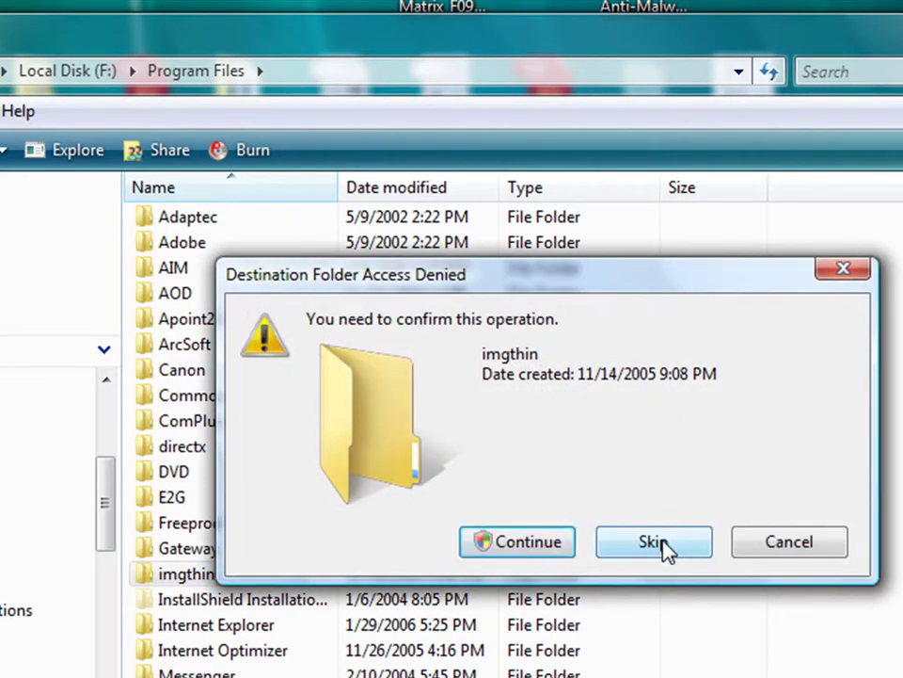
{"action": "left_click", "coordinate": [533, 552]}
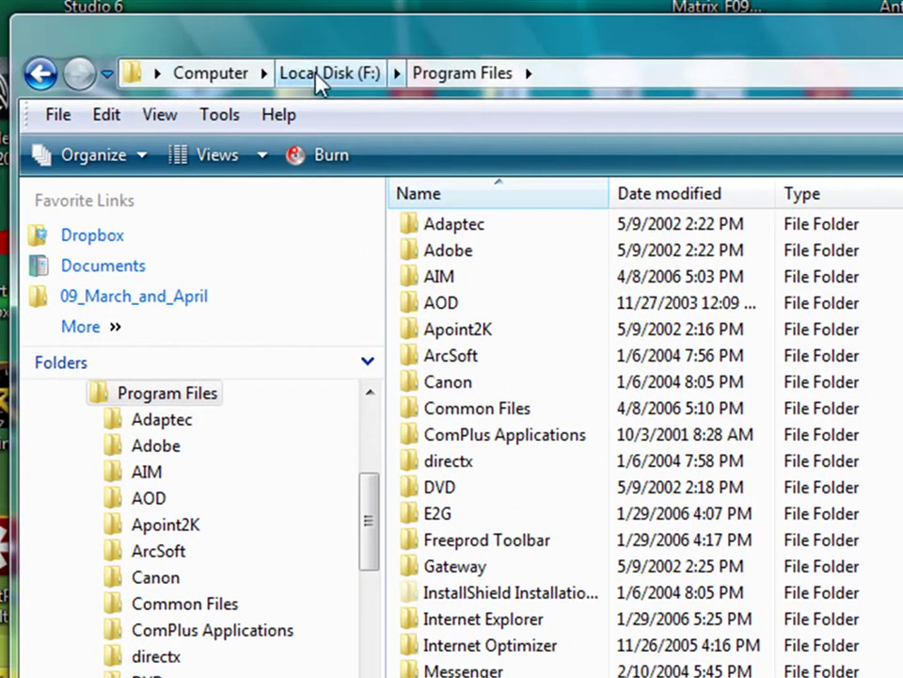
{"action": "left_click", "coordinate": [321, 75]}
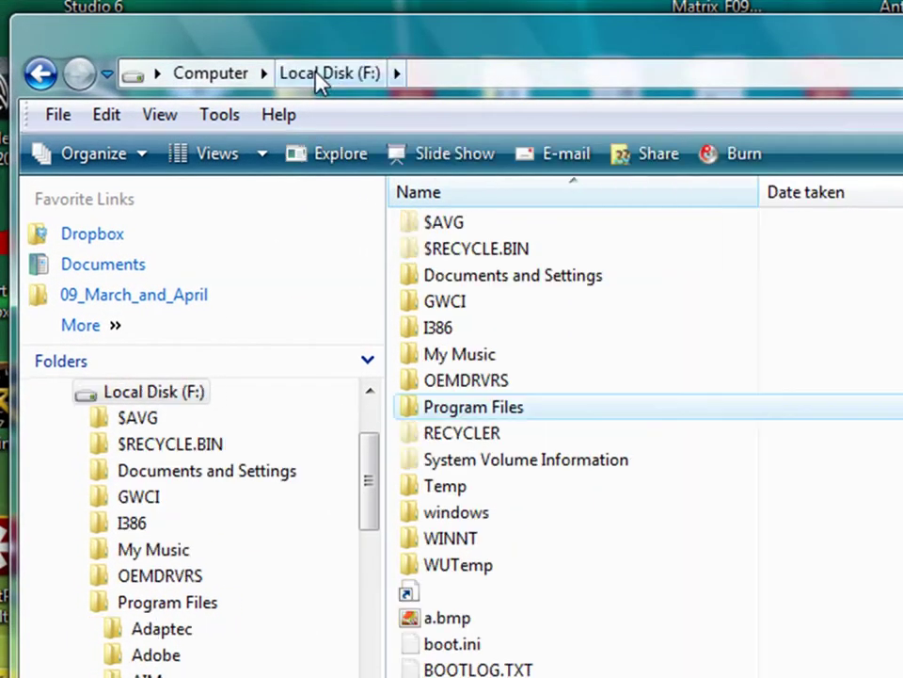
- Go into F:\Documents and Settings and bring up the Tools menu
{"action": "double_click", "coordinate": [529, 285]}
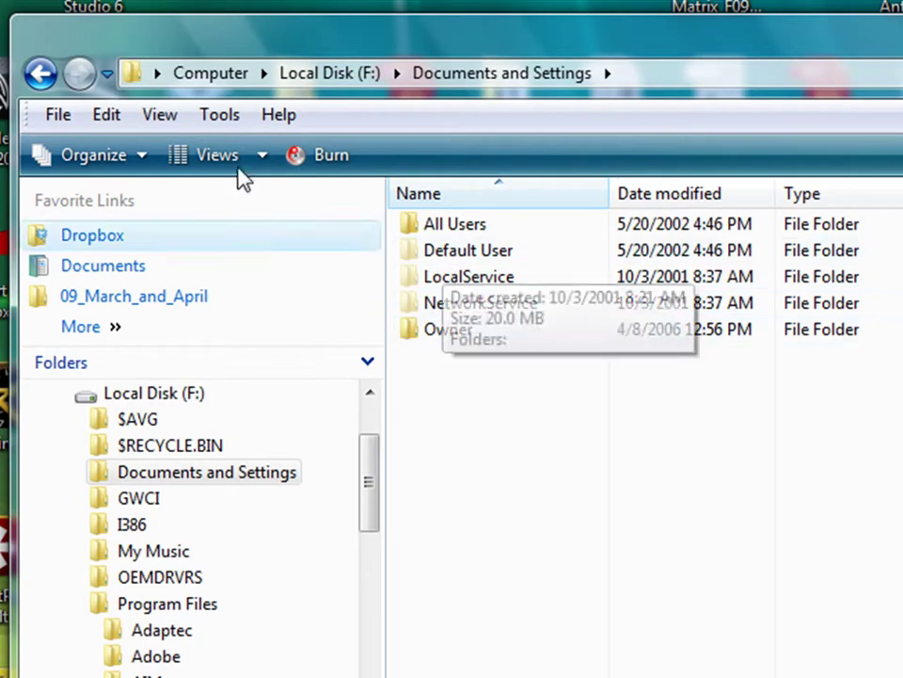
{"action": "left_click", "coordinate": [218, 119]}
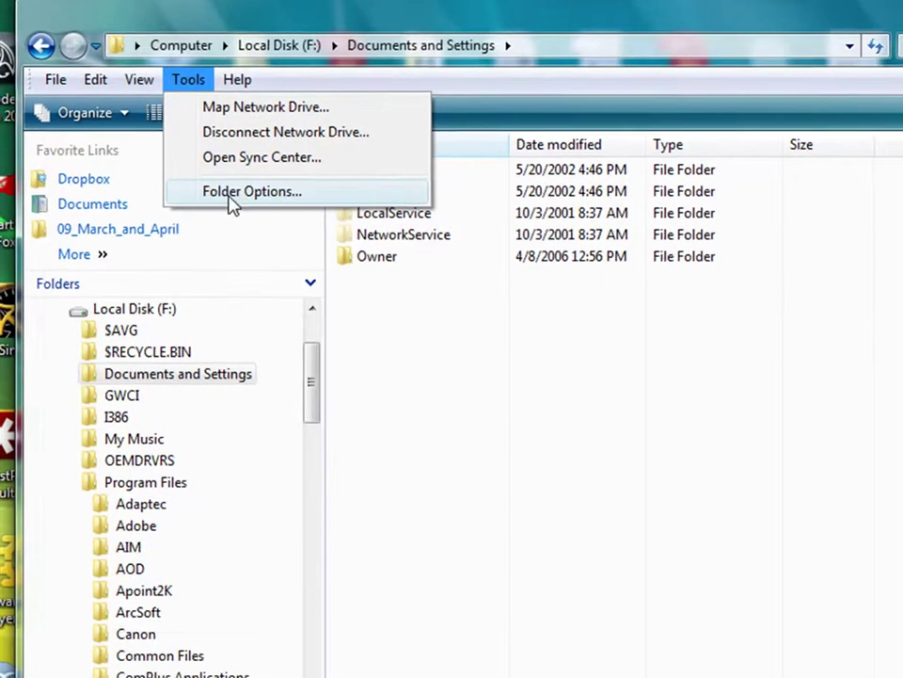
{"action": "left_click", "coordinate": [232, 192]}
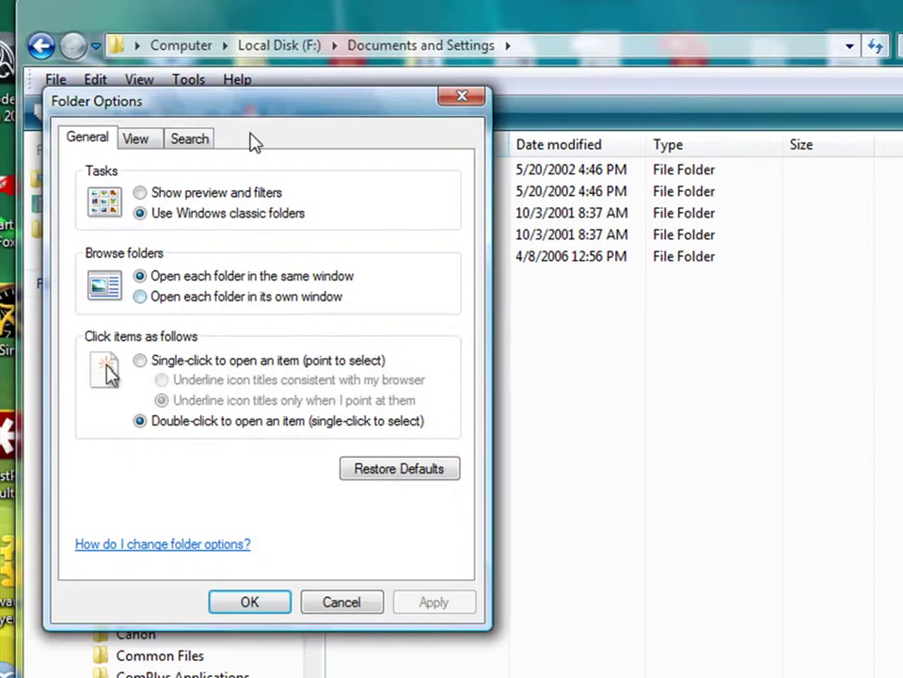
{"action": "left_click_drag", "start_coordinate": [266, 110], "coordinate": [609, 151]}
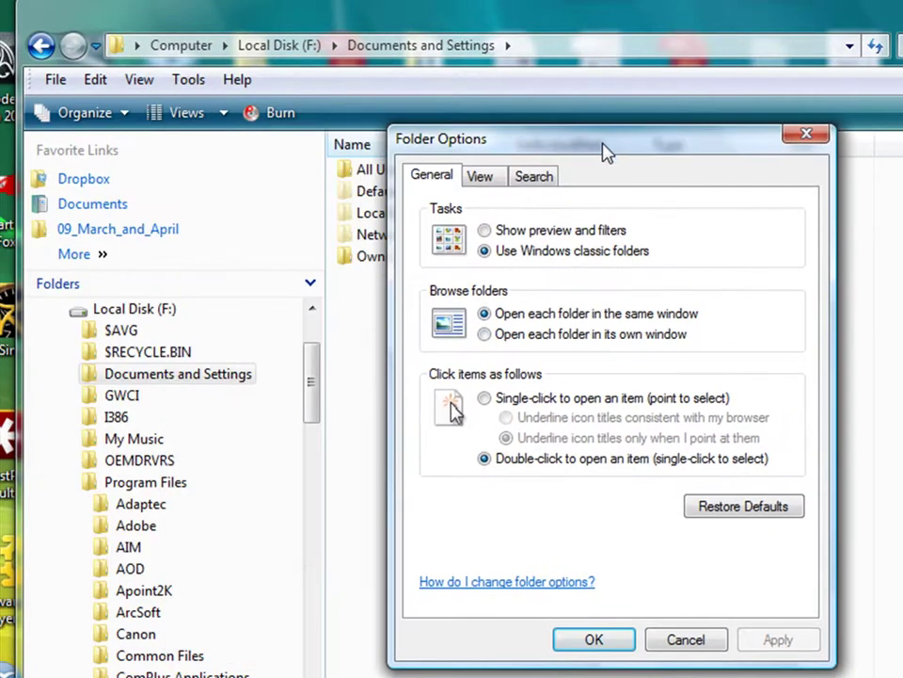
{"action": "left_click", "coordinate": [481, 177]}
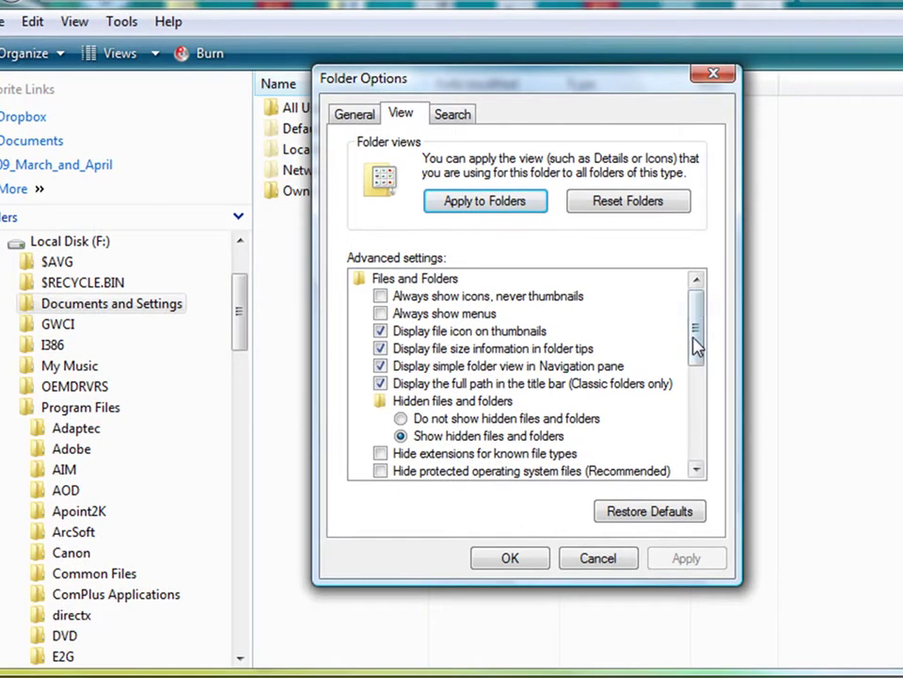
{"action": "left_click_drag", "start_coordinate": [696, 346], "coordinate": [702, 379]}
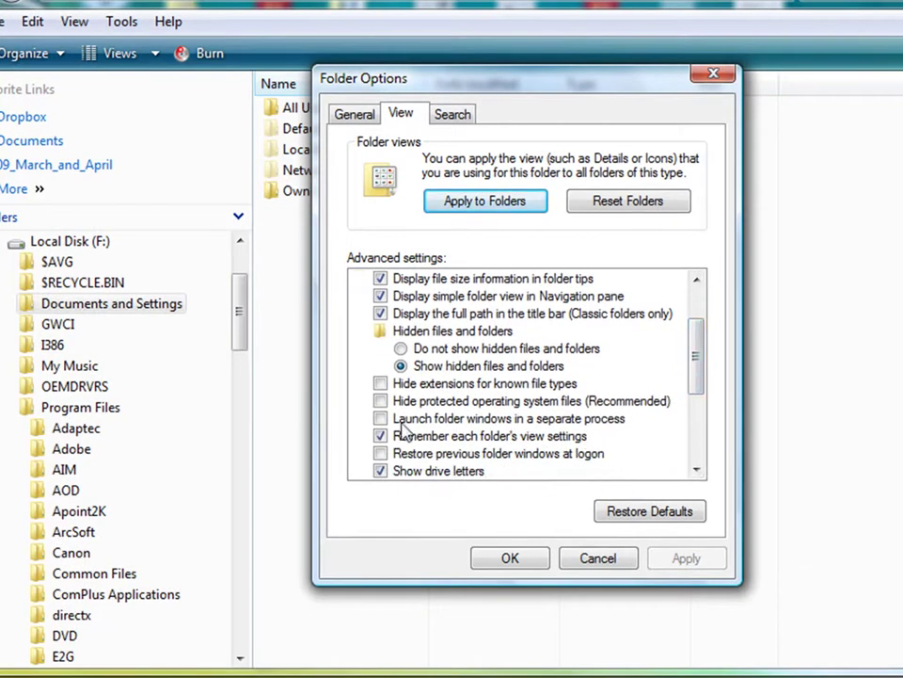
{"action": "left_click", "coordinate": [510, 559]}
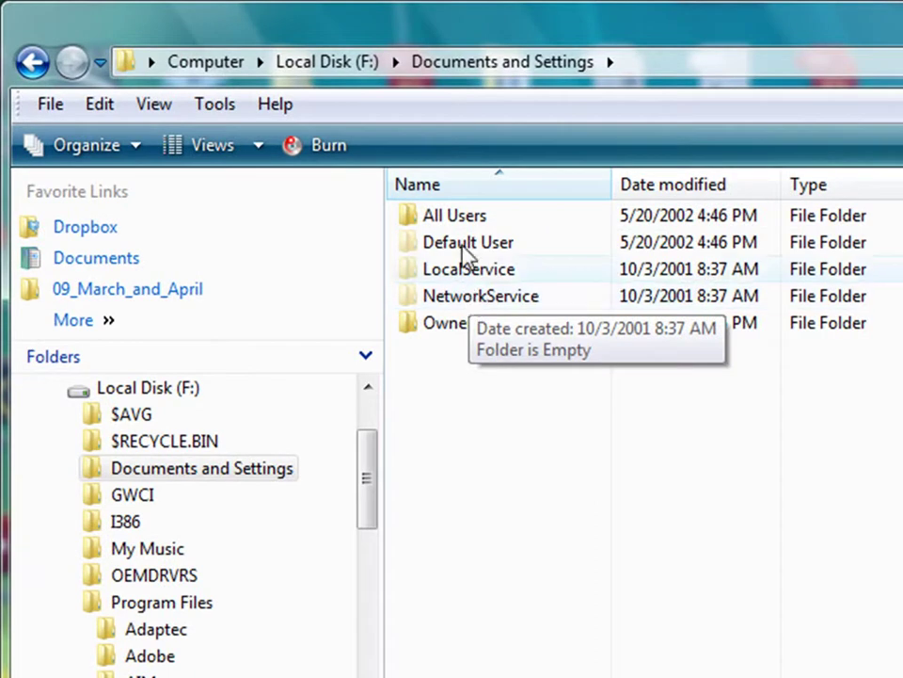
{"action": "double_click", "coordinate": [455, 224]}
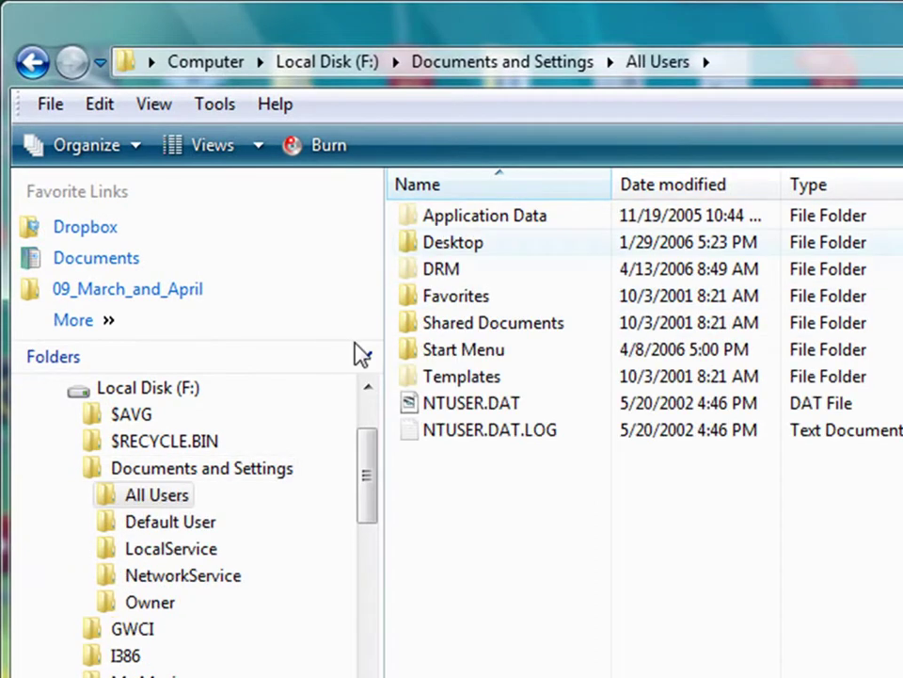
{"action": "double_click", "coordinate": [545, 224]}
{"action": "double_click", "coordinate": [518, 226]}
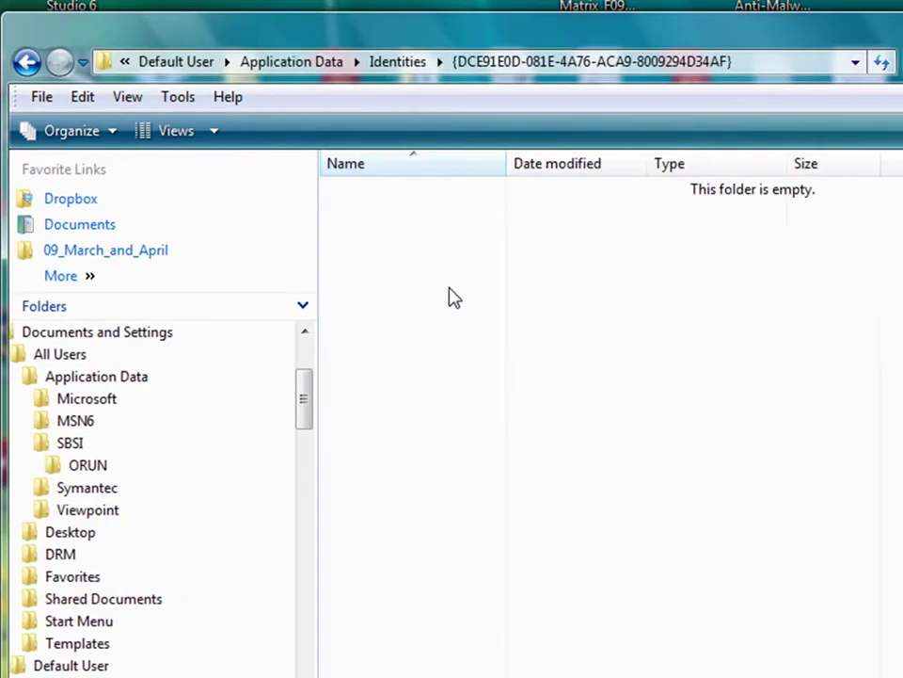
{"action": "left_click", "coordinate": [405, 61]}
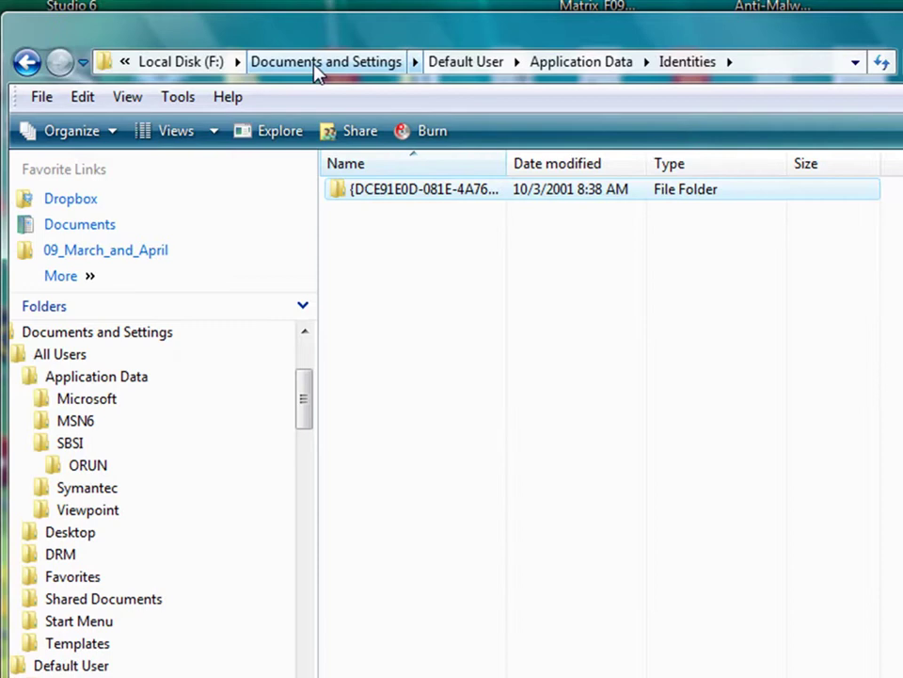
{"action": "left_click", "coordinate": [318, 64]}
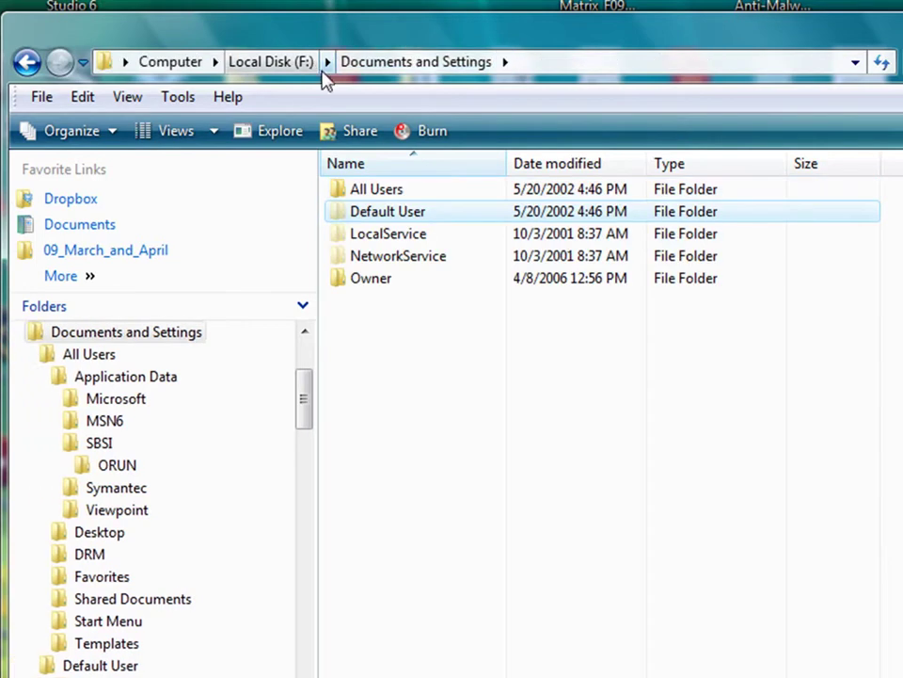
{"action": "double_click", "coordinate": [406, 239]}
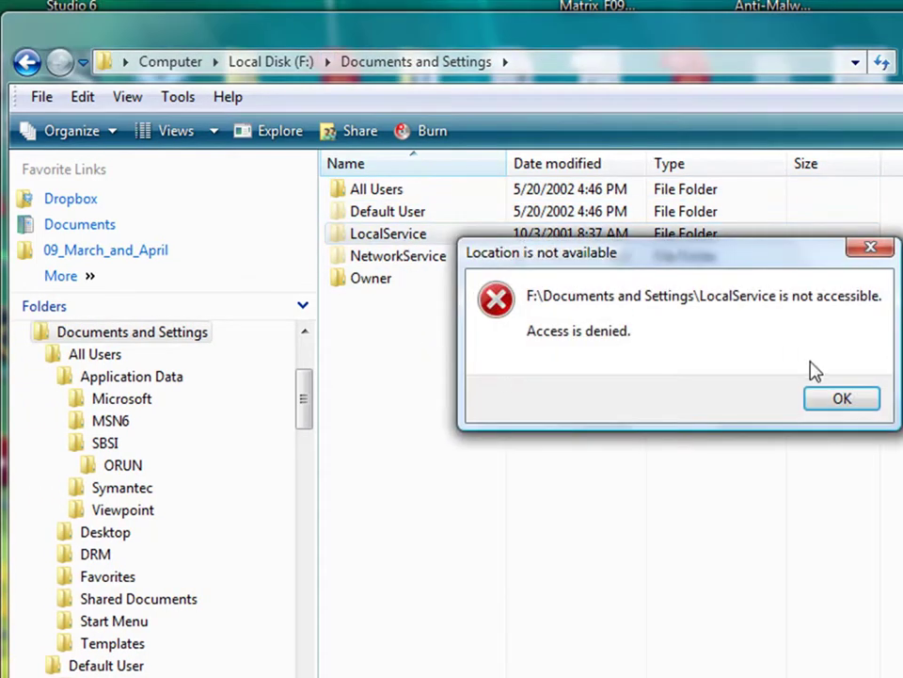
{"action": "left_click", "coordinate": [827, 401]}
{"action": "double_click", "coordinate": [381, 280]}
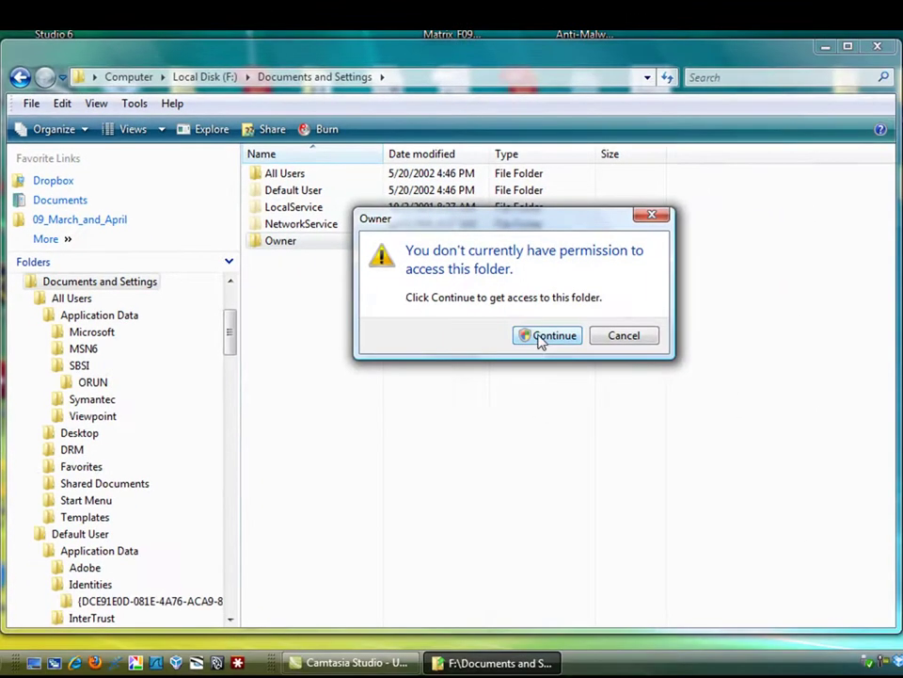
{"action": "left_click", "coordinate": [546, 336]}
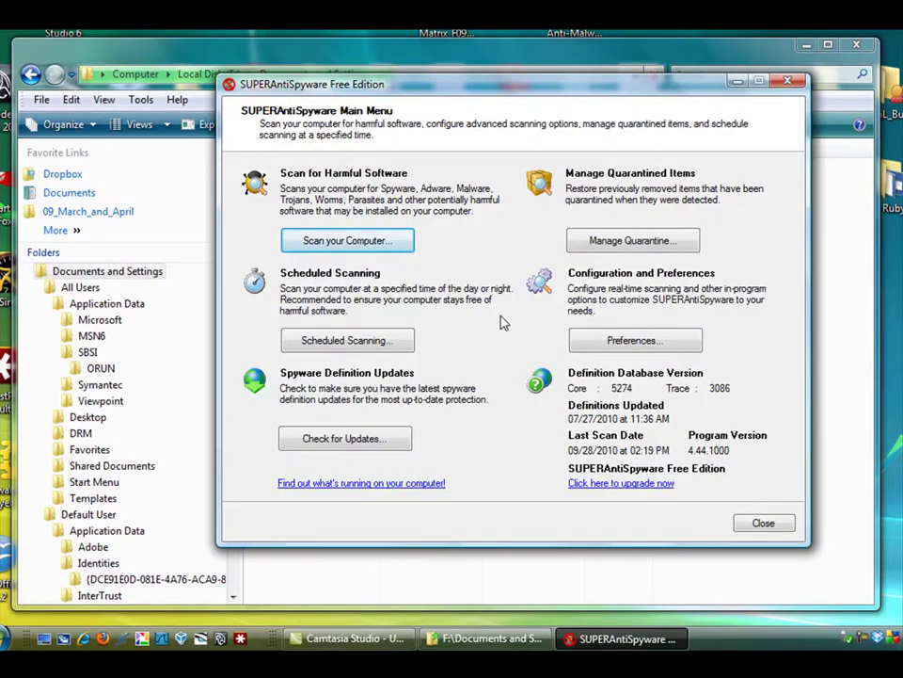
- Start a SUPERAntiSpyware scan that includes drive F:, then minimize it
{"action": "left_click", "coordinate": [405, 243]}
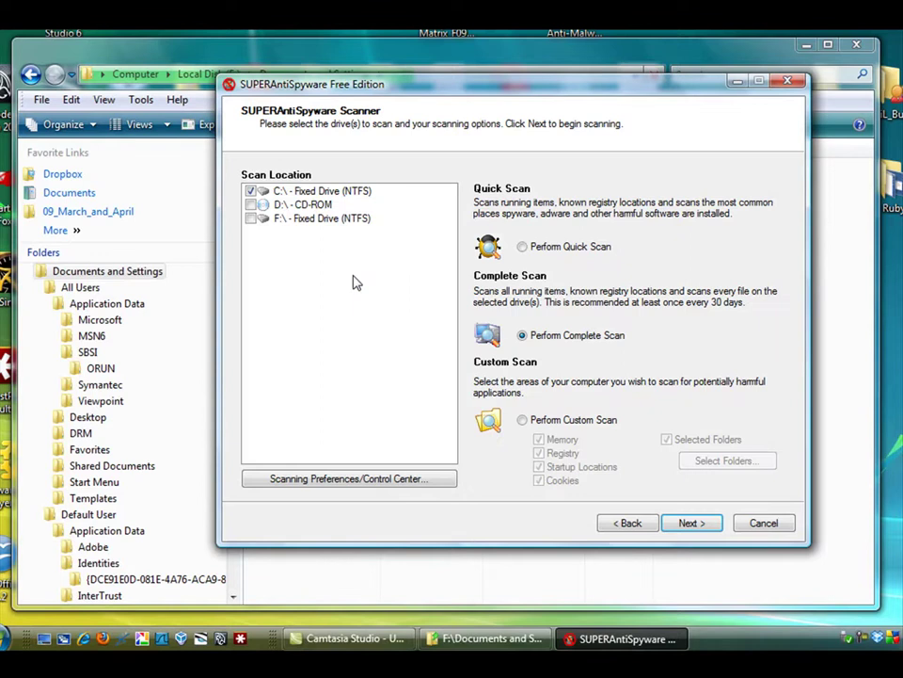
{"action": "left_click", "coordinate": [250, 218]}
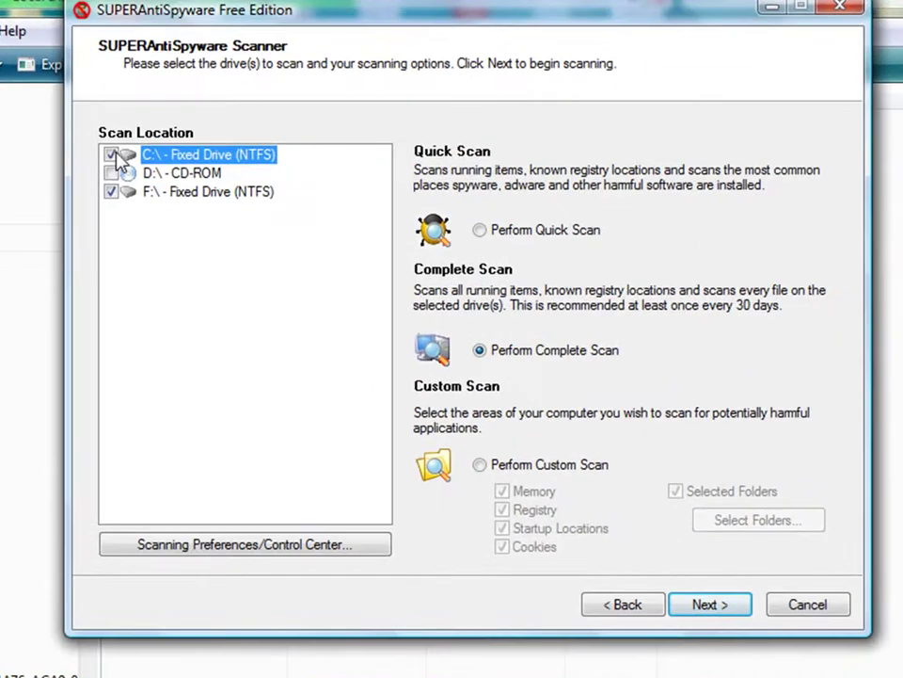
{"action": "left_click", "coordinate": [718, 607]}
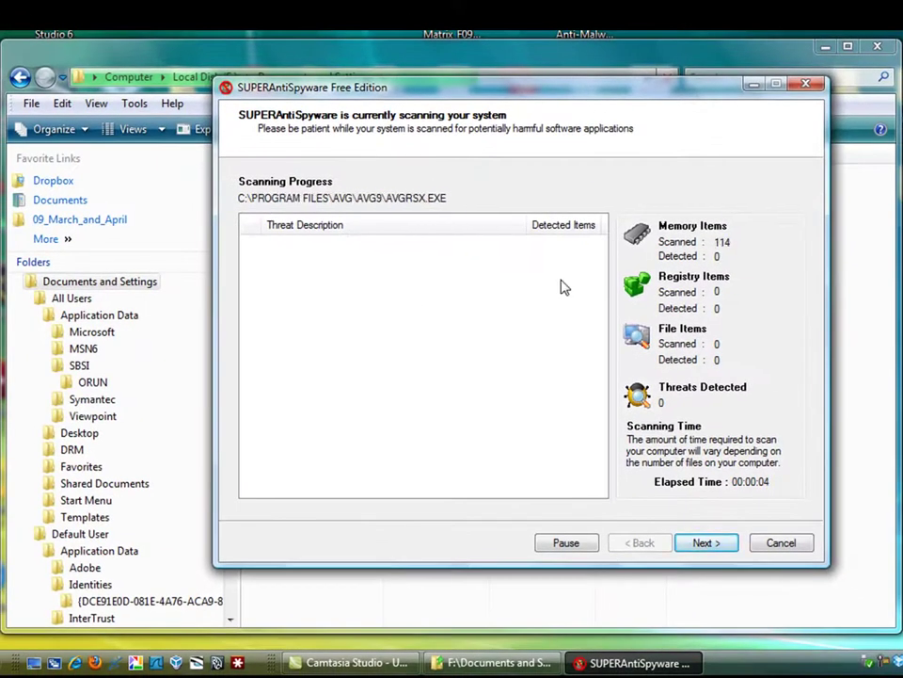
{"action": "left_click", "coordinate": [754, 84]}
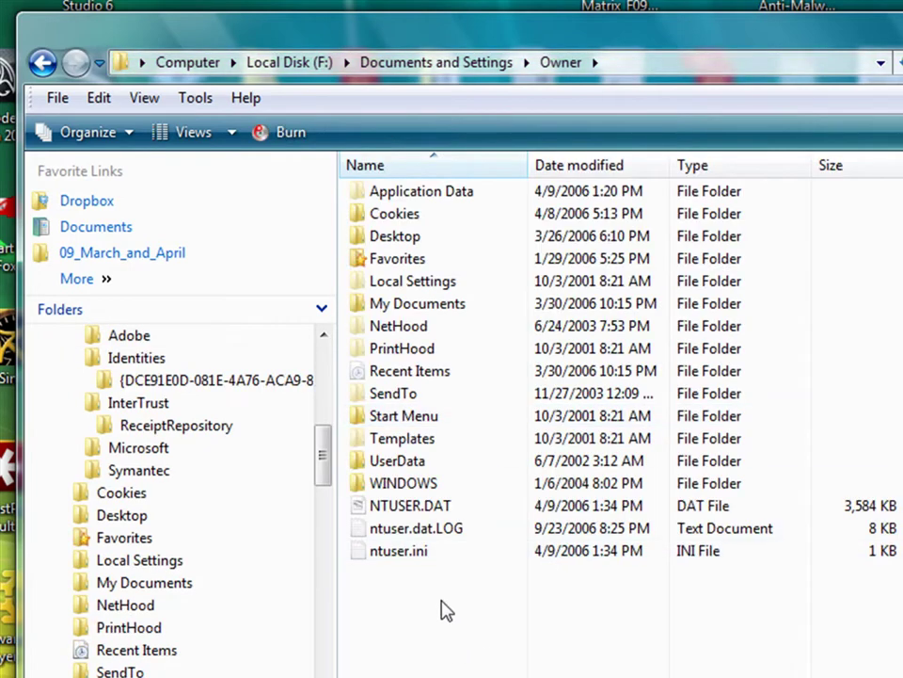
- Look inside the Owner's UserData\BU505VF3 folder, then return to Owner
{"action": "double_click", "coordinate": [404, 461]}
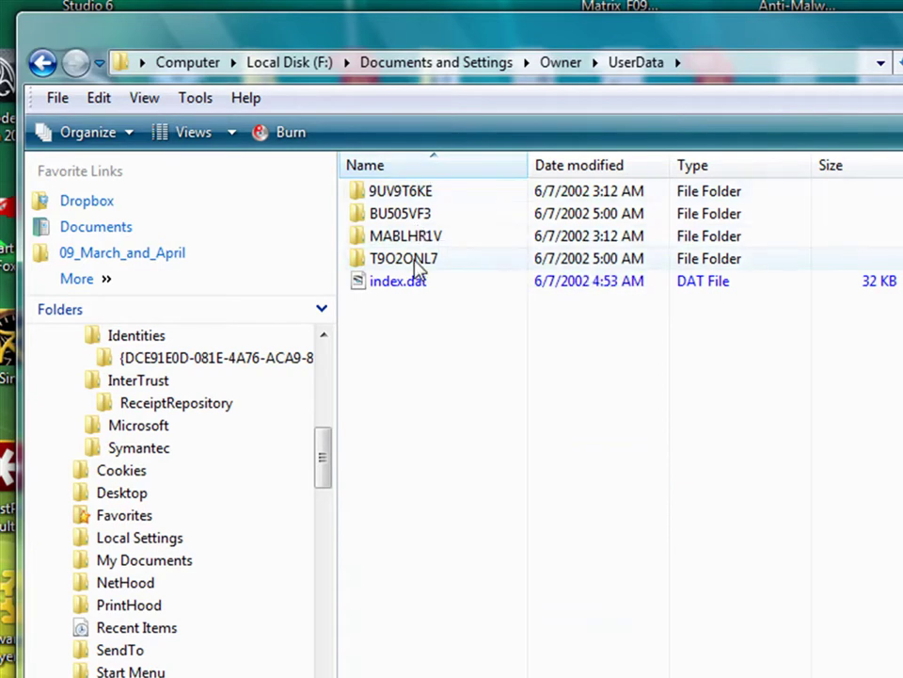
{"action": "double_click", "coordinate": [378, 217]}
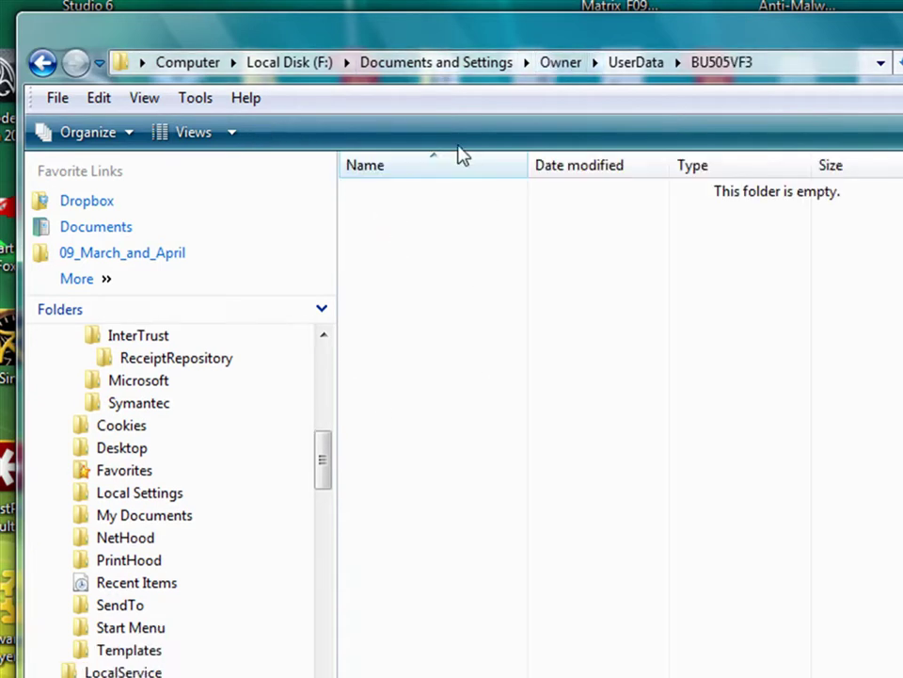
{"action": "left_click", "coordinate": [577, 66]}
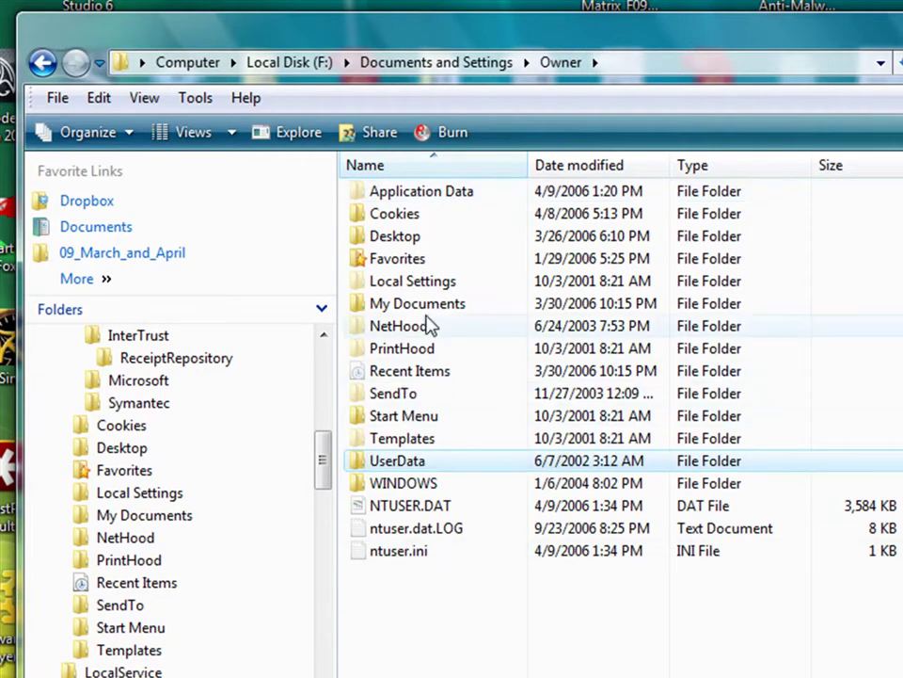
- Look inside Local Settings\Application Data\Rio, then return to the Owner folder
{"action": "double_click", "coordinate": [433, 283]}
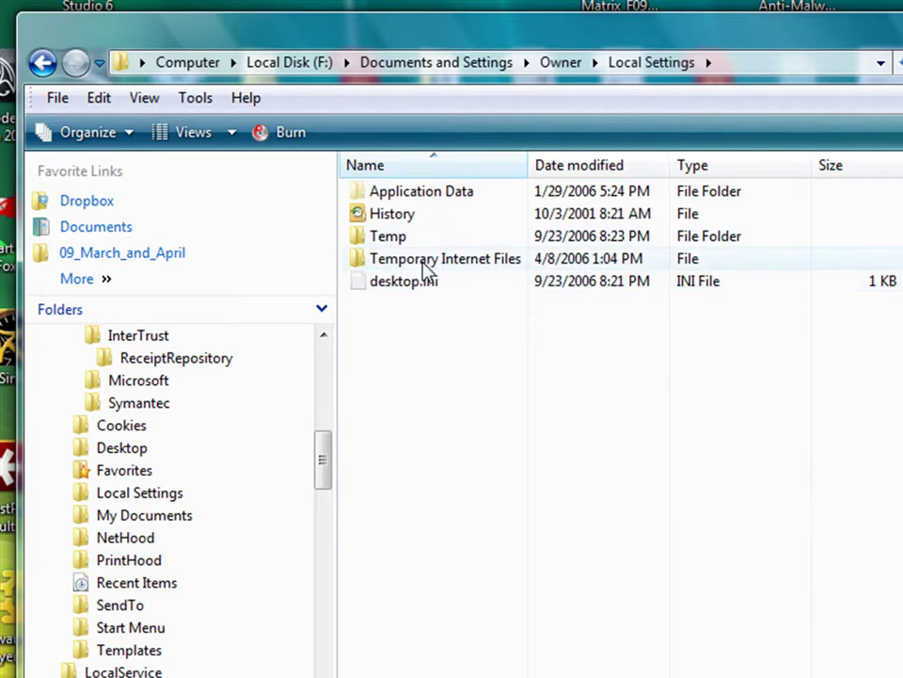
{"action": "double_click", "coordinate": [443, 198]}
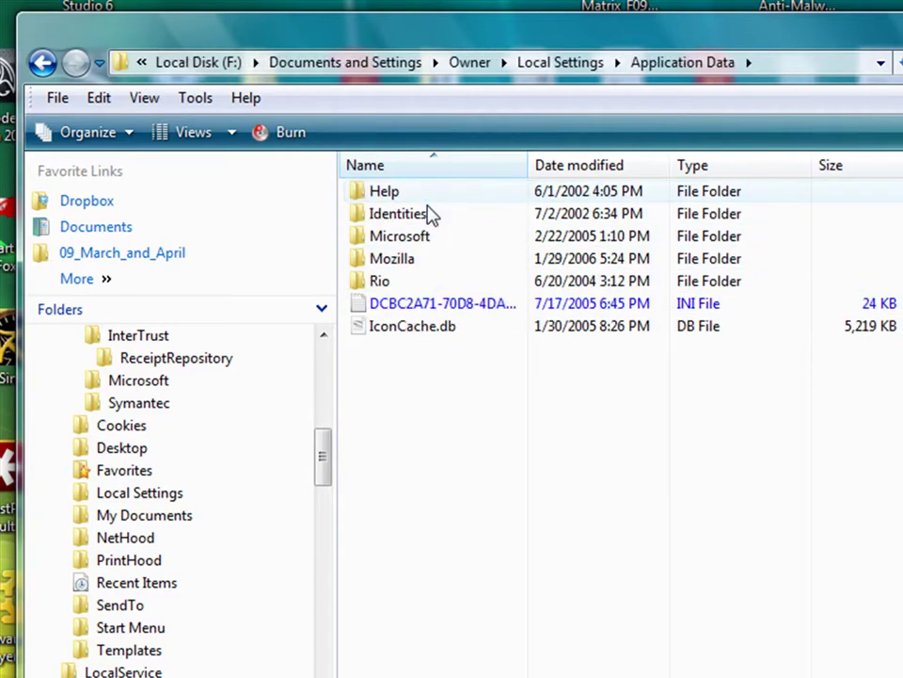
{"action": "double_click", "coordinate": [401, 286]}
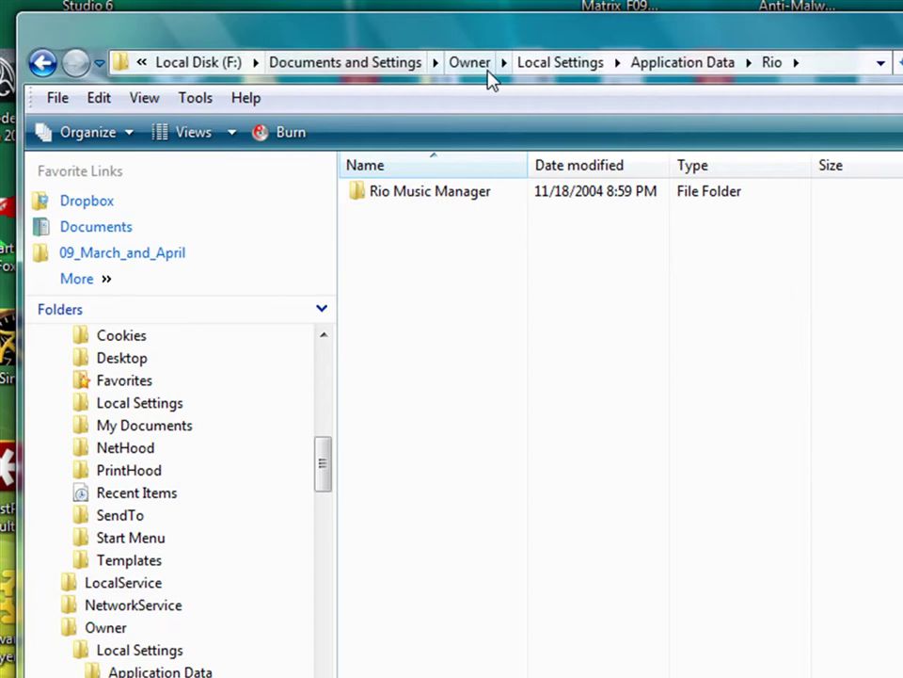
{"action": "left_click", "coordinate": [670, 64]}
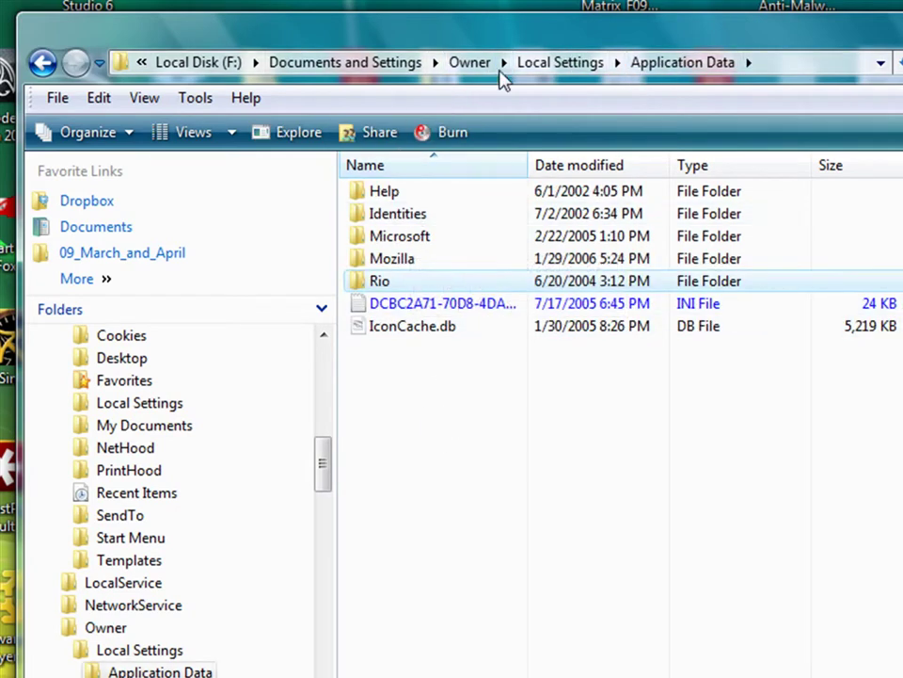
{"action": "left_click", "coordinate": [469, 62]}
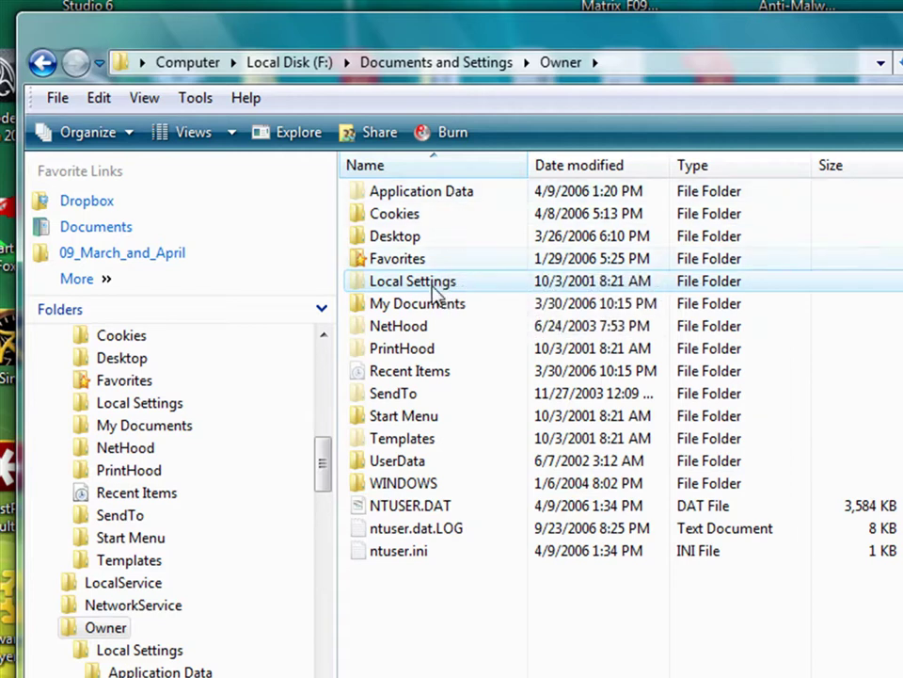
- Check eAcceleration\Anti-Virus\Scan Results, then permanently delete the eAcceleration folder with Shift+Delete
{"action": "double_click", "coordinate": [466, 192]}
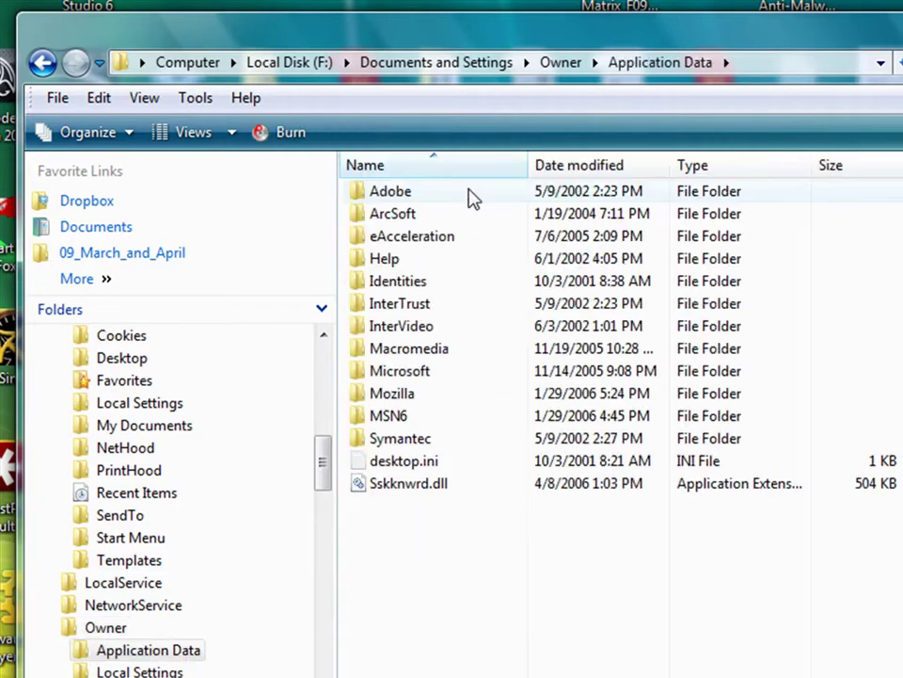
{"action": "double_click", "coordinate": [447, 244]}
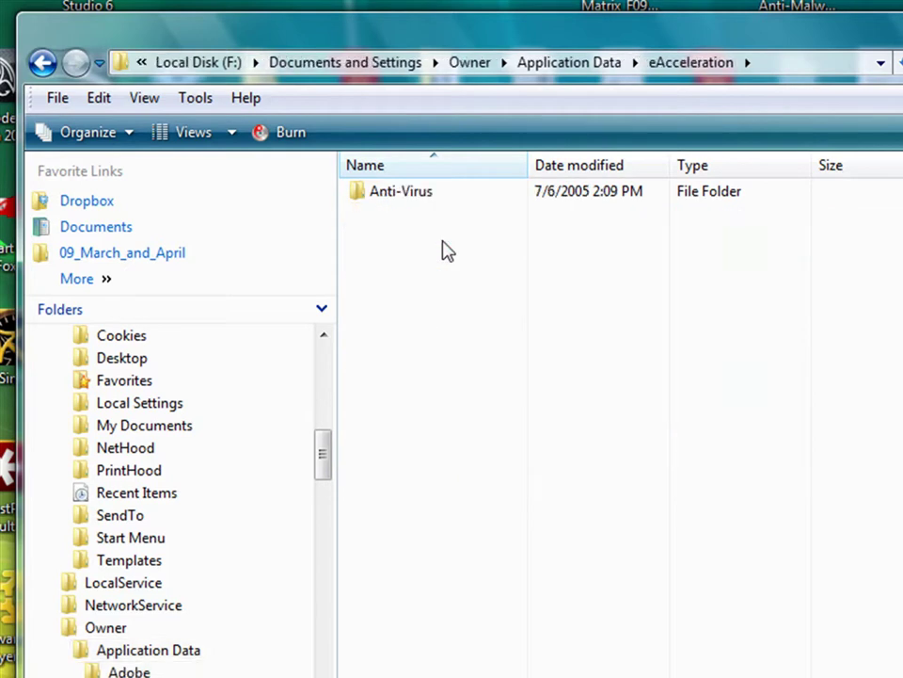
{"action": "double_click", "coordinate": [403, 192]}
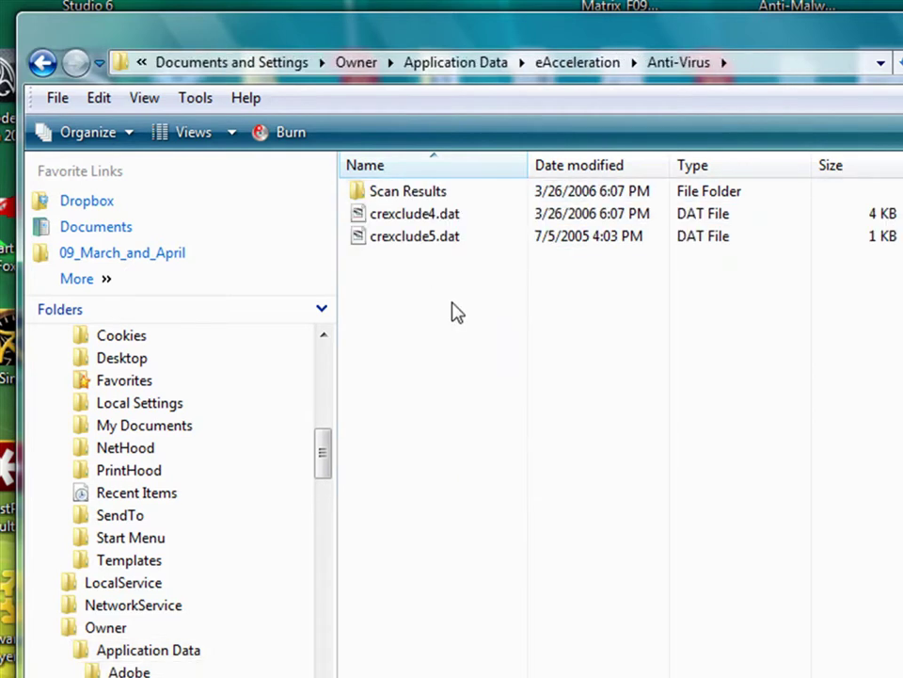
{"action": "double_click", "coordinate": [437, 194]}
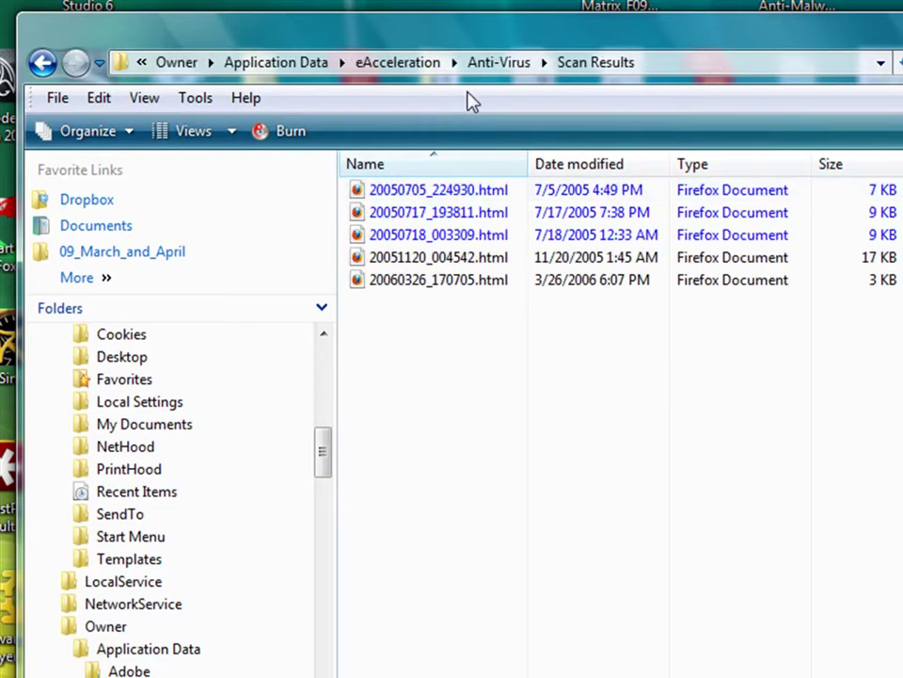
{"action": "left_click", "coordinate": [404, 62]}
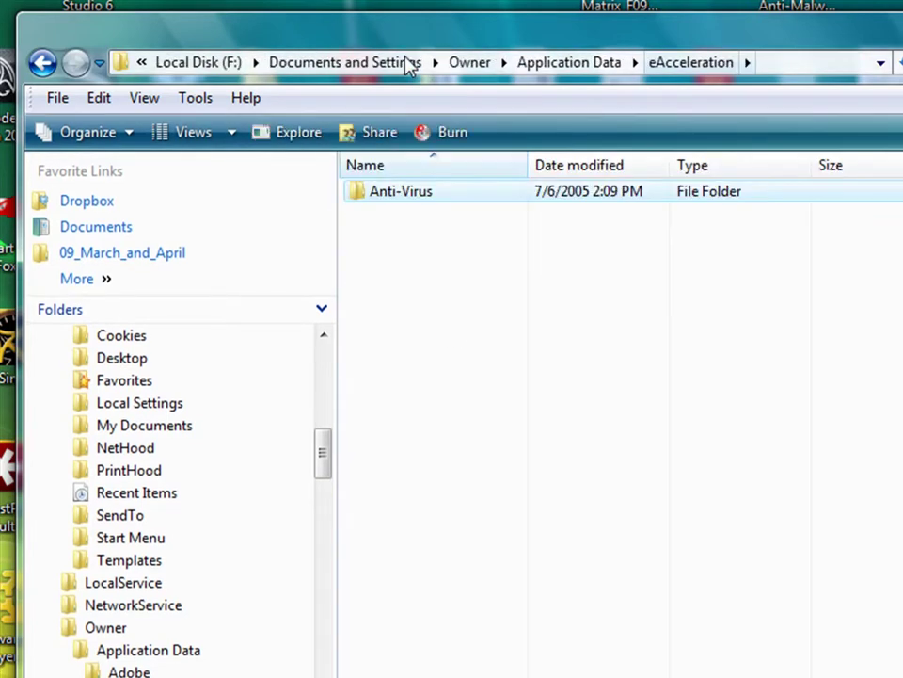
{"action": "left_click", "coordinate": [591, 66]}
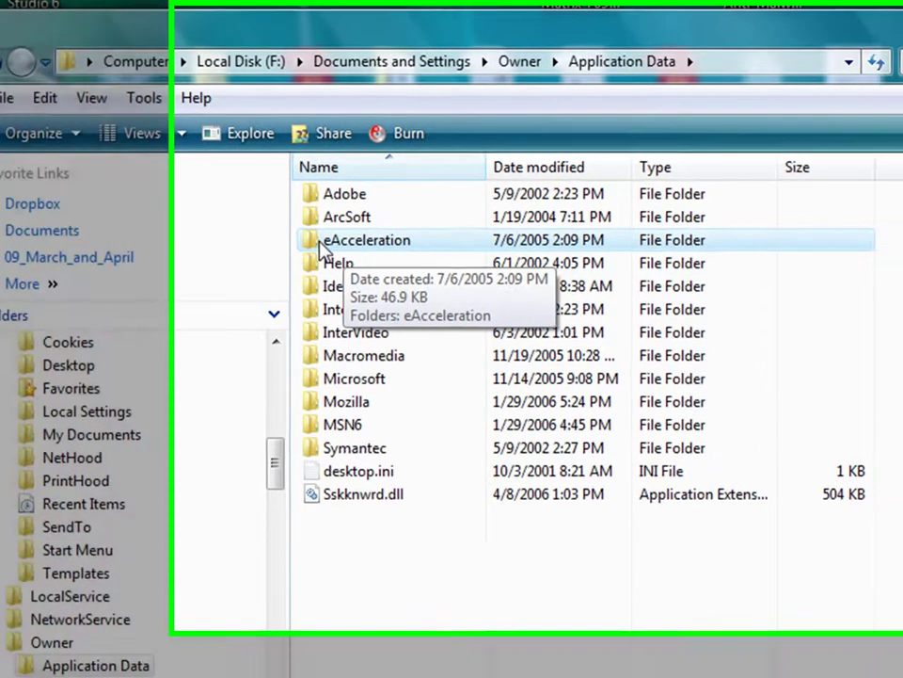
{"action": "key", "text": "shift+Delete"}
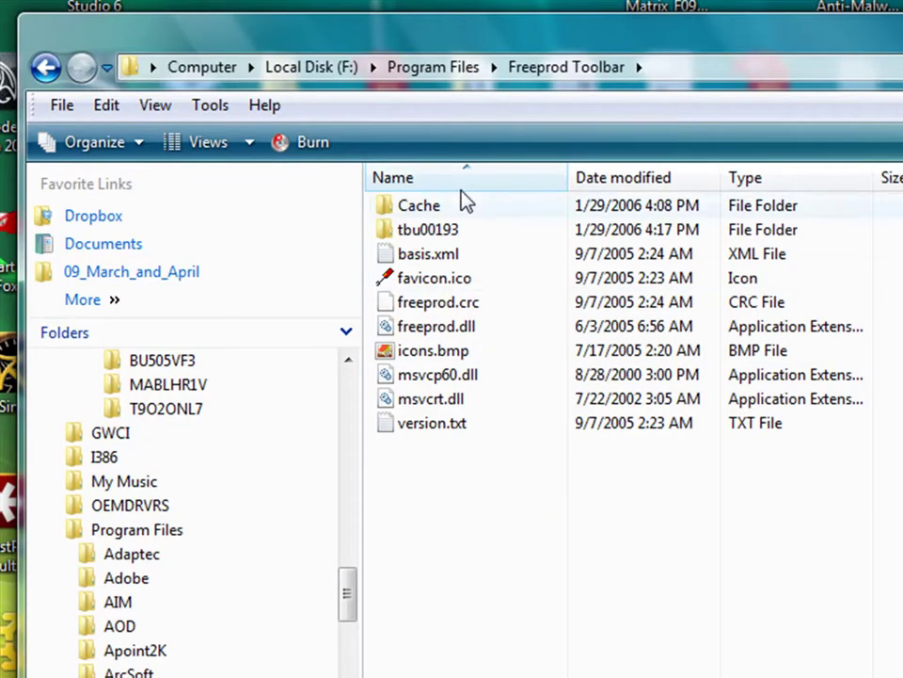
- Go up to F:\Program Files and bring the SUPERAntiSpyware scan window back to the front
{"action": "left_click", "coordinate": [461, 69]}
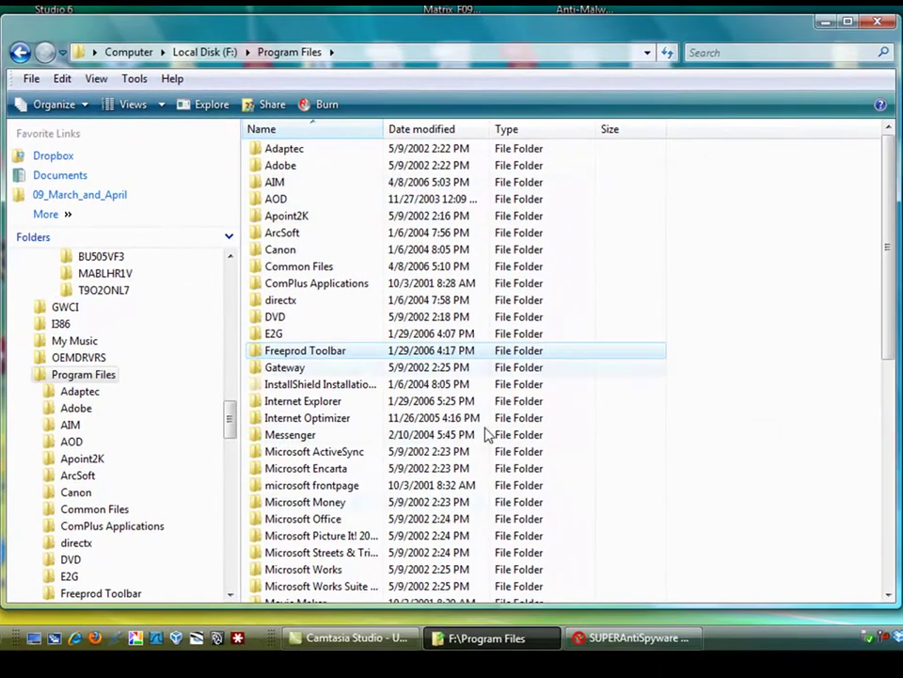
{"action": "left_click", "coordinate": [609, 640]}
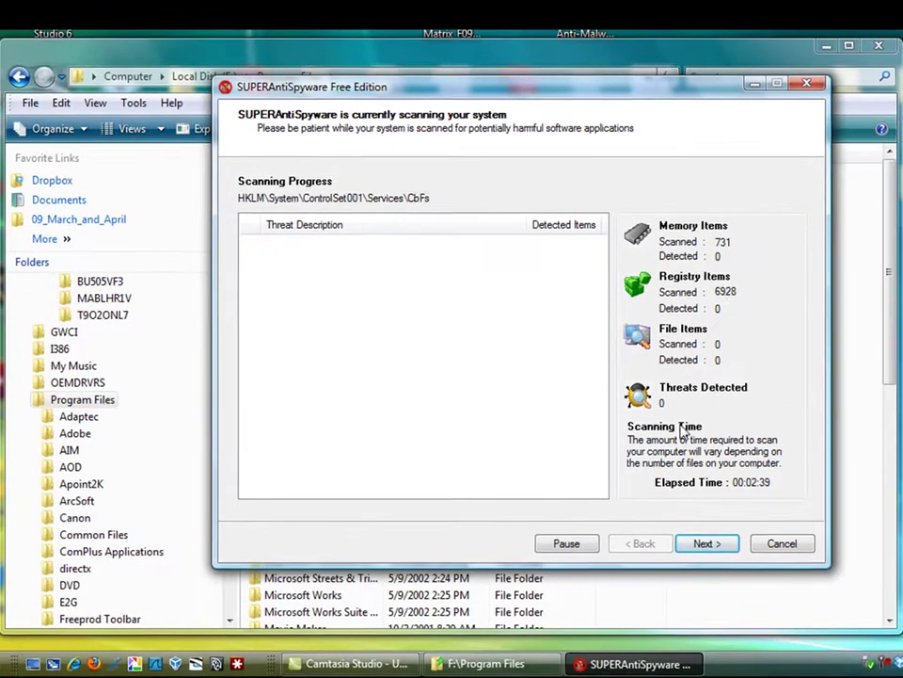
- Move the SUPERAntiSpyware scan window aside and bring Explorer's F:\Program Files folder forward
{"action": "left_click_drag", "start_coordinate": [676, 92], "coordinate": [598, 100]}
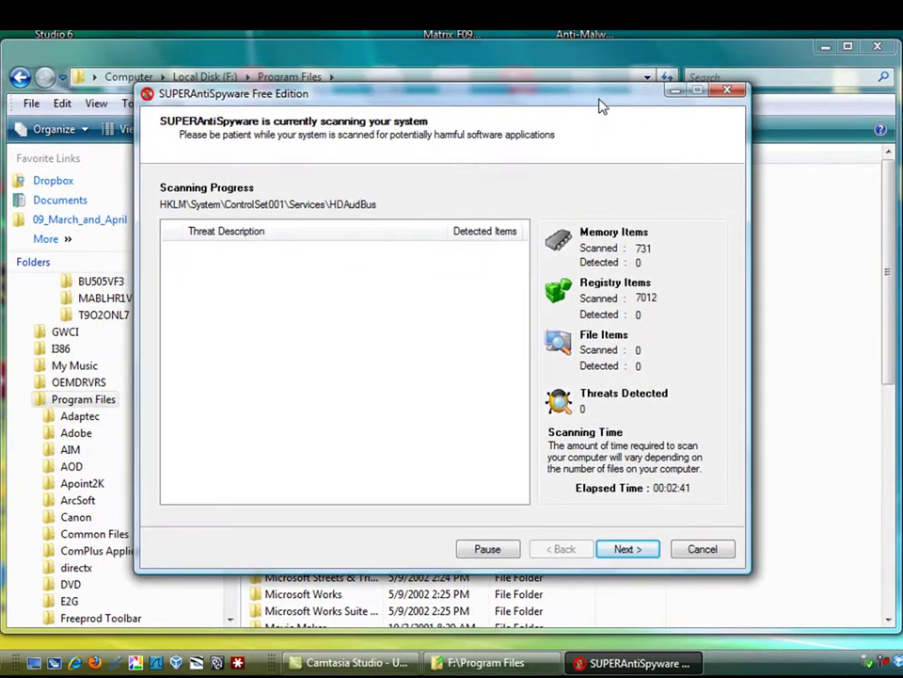
{"action": "left_click", "coordinate": [569, 60]}
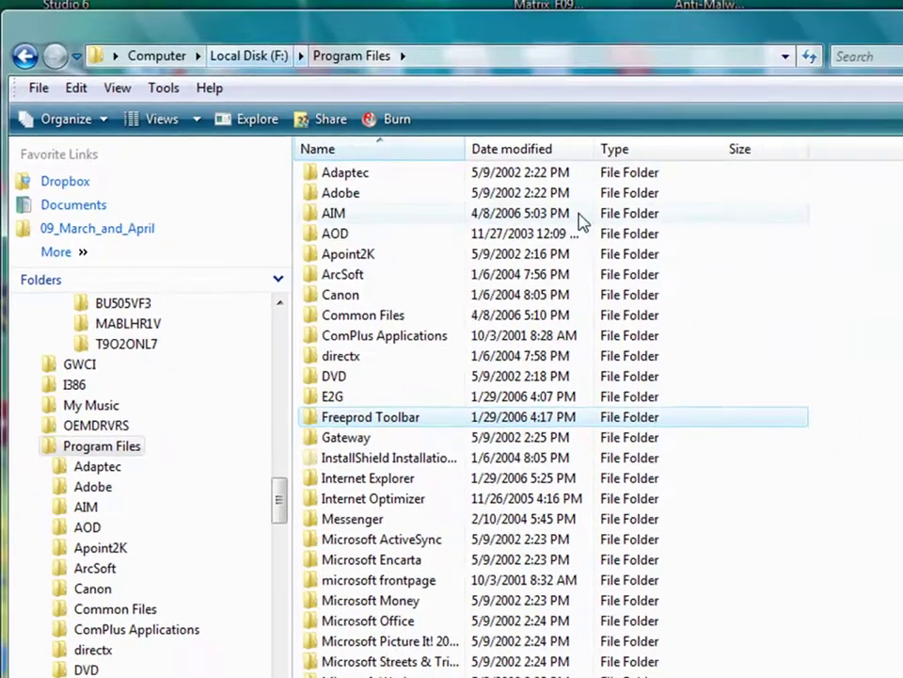
- Browse into PC-Doctor for Windows and back, then vault the infected isrtetab.exe as Power User
{"action": "left_click_drag", "start_coordinate": [874, 242], "coordinate": [857, 468]}
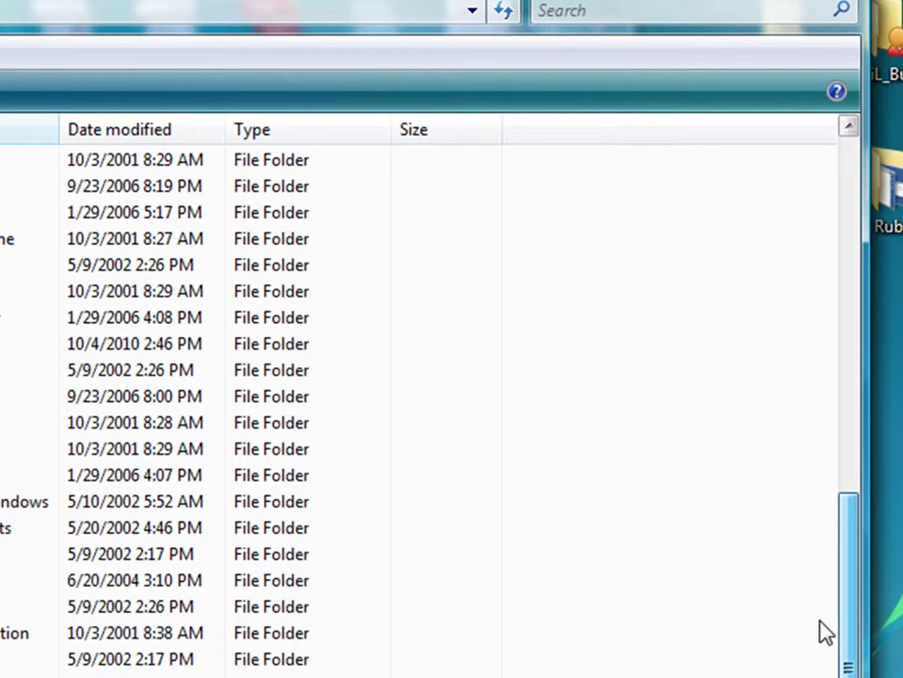
{"action": "double_click", "coordinate": [30, 499]}
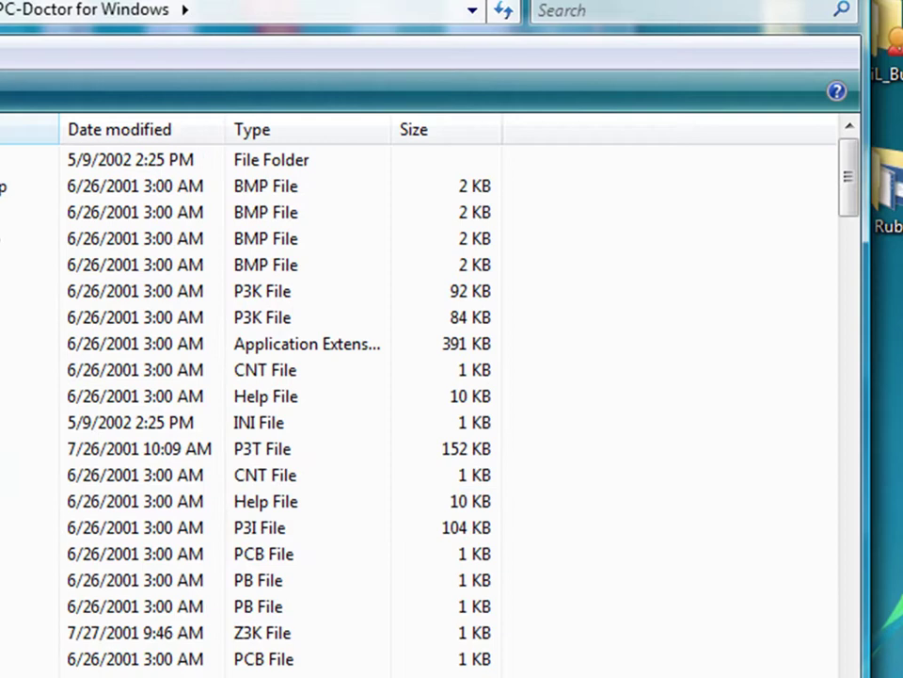
{"action": "key", "text": "BackSpace"}
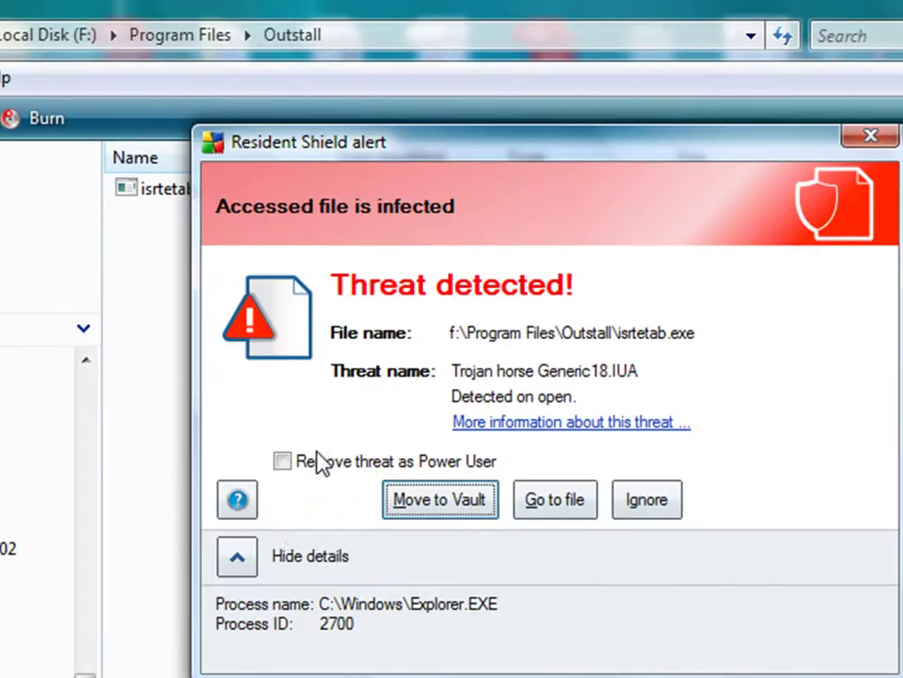
{"action": "left_click", "coordinate": [289, 468]}
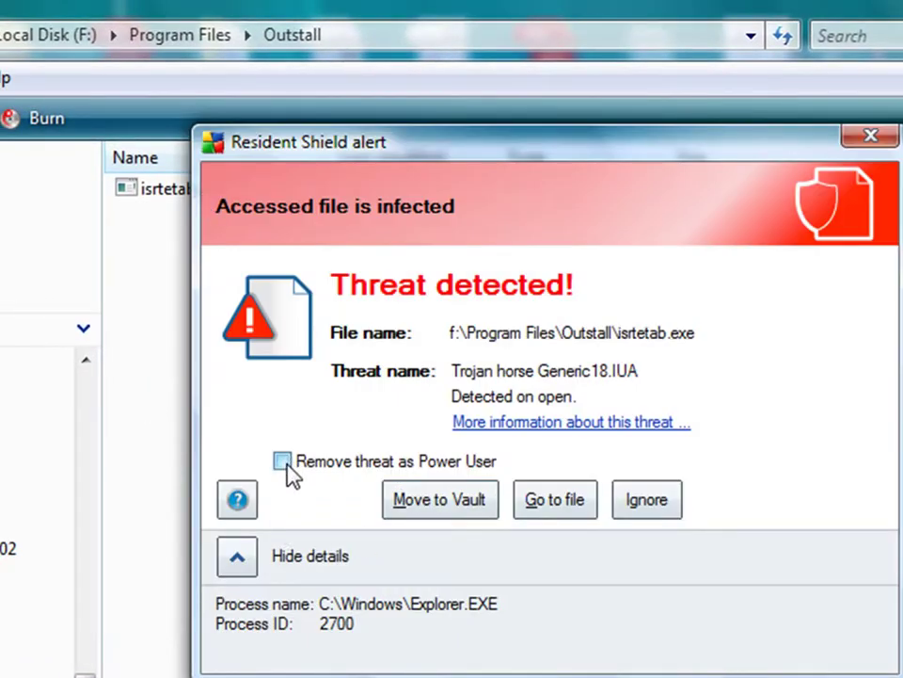
{"action": "left_click", "coordinate": [440, 510]}
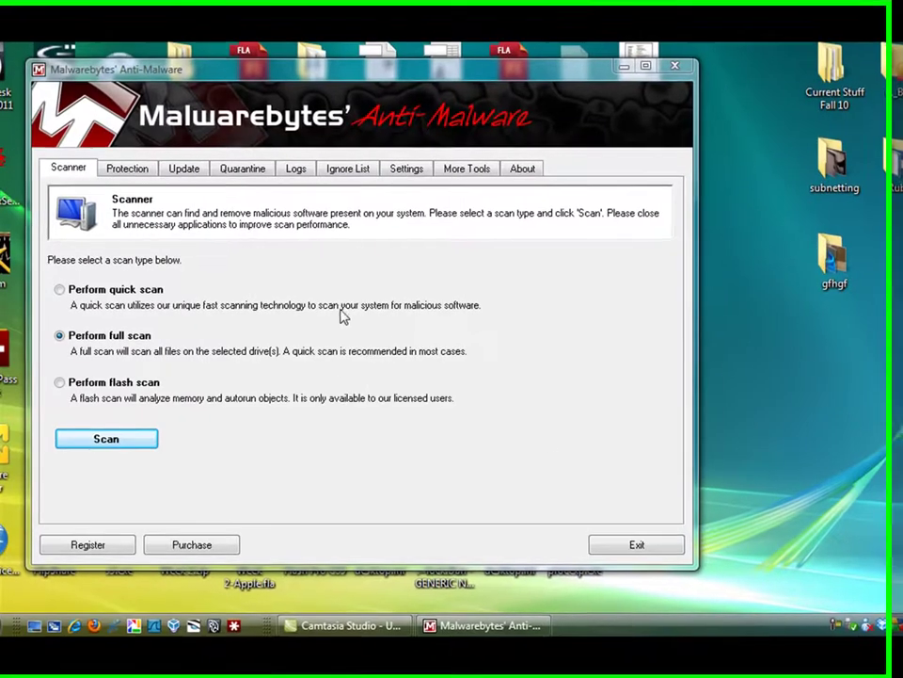
- Run a Malwarebytes full scan with C:\ unchecked and only F:\ checked
{"action": "left_click_drag", "start_coordinate": [411, 77], "coordinate": [429, 75]}
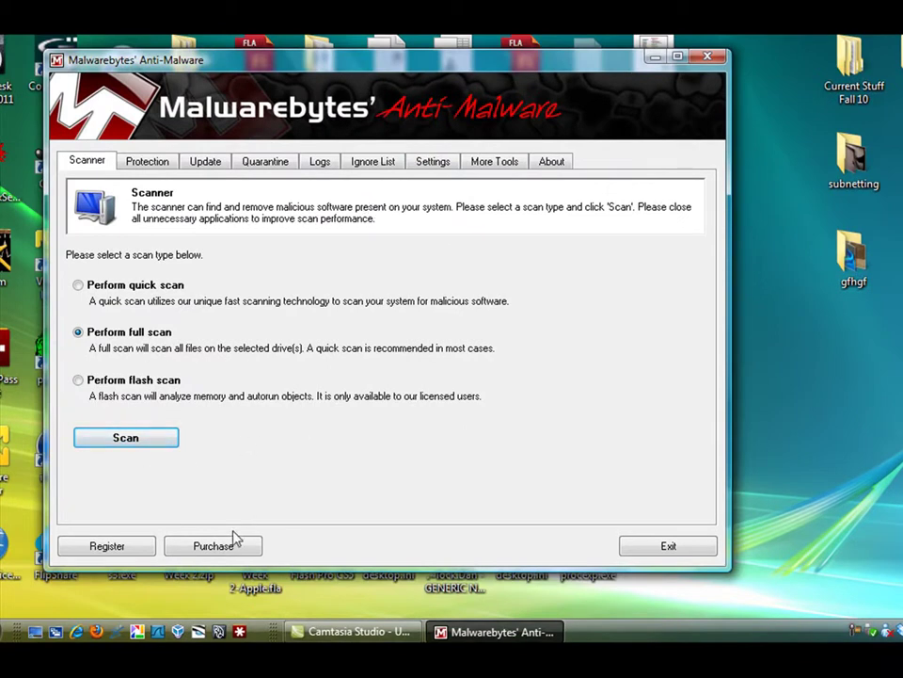
{"action": "left_click", "coordinate": [131, 438]}
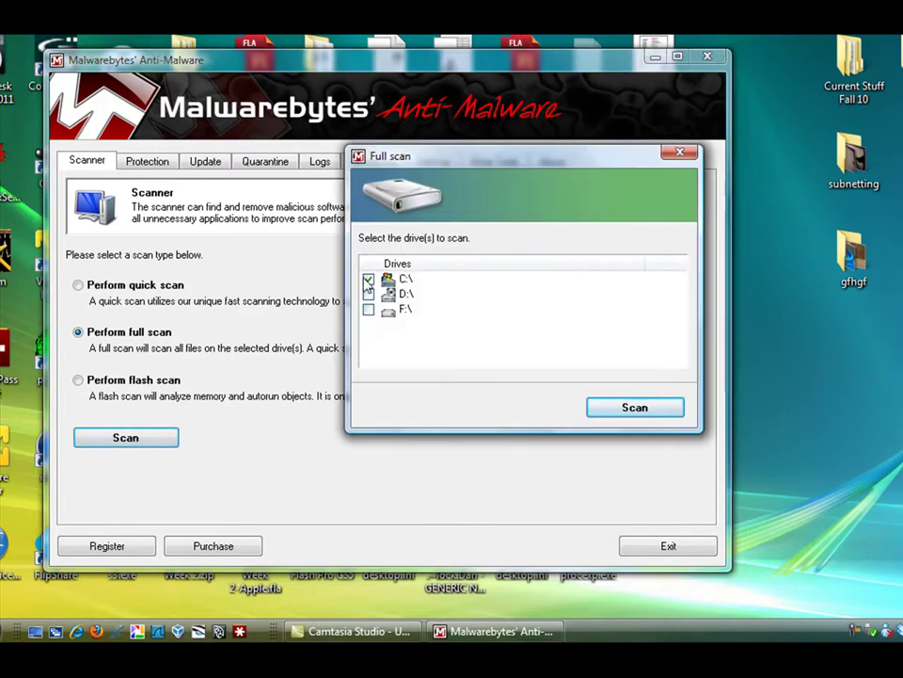
{"action": "left_click", "coordinate": [368, 281]}
{"action": "left_click", "coordinate": [368, 310]}
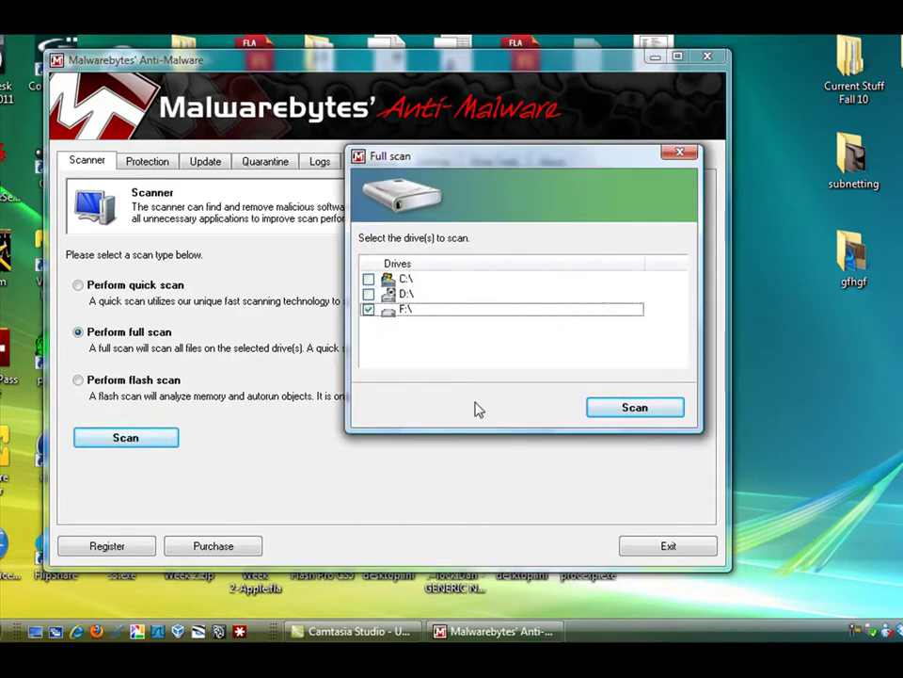
{"action": "left_click", "coordinate": [636, 407]}
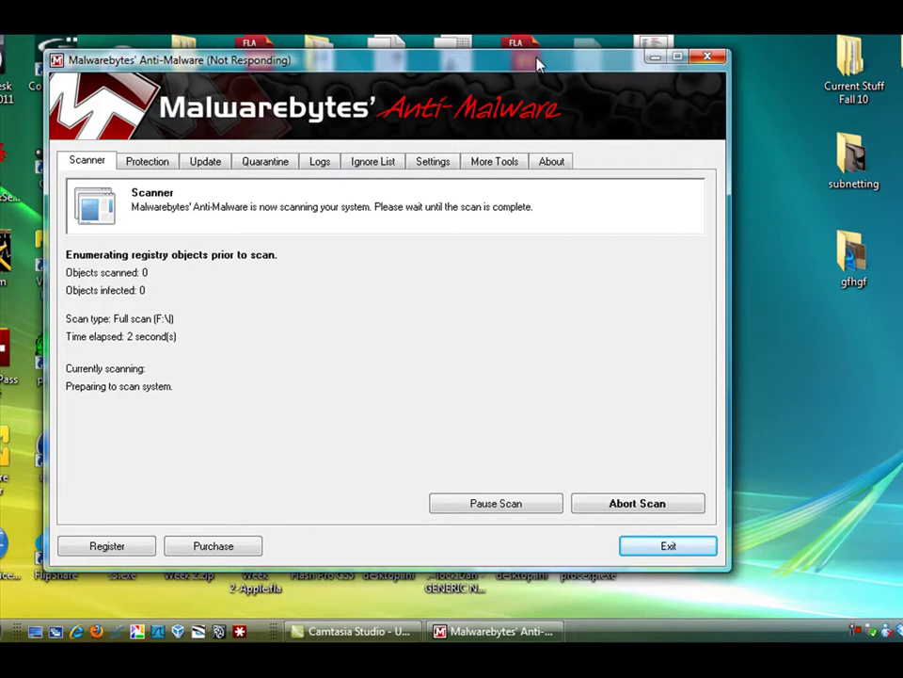
{"action": "left_click_drag", "start_coordinate": [538, 63], "coordinate": [515, 63]}
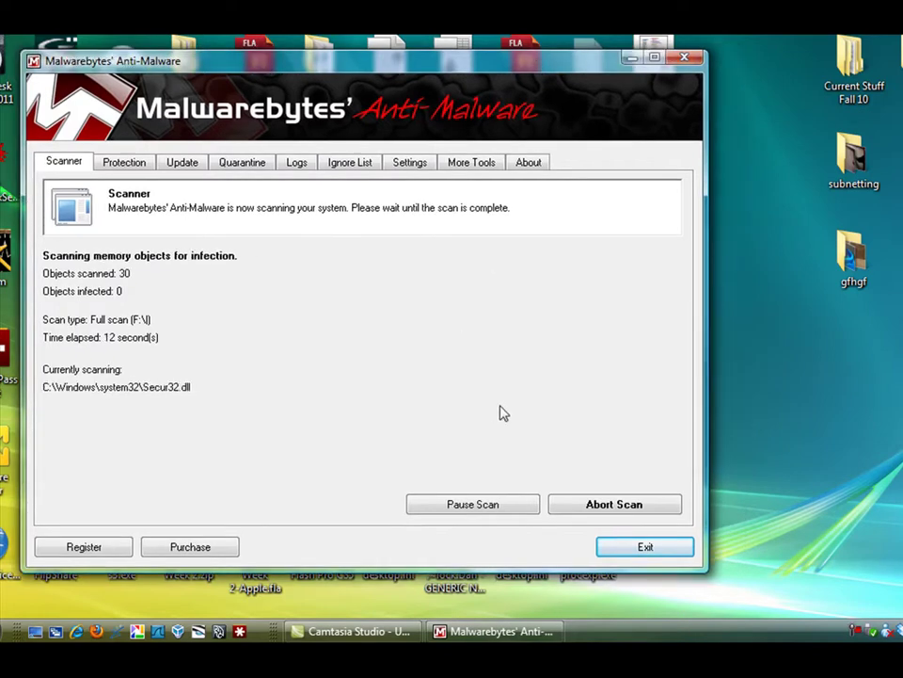
{"action": "left_click", "coordinate": [7, 629]}
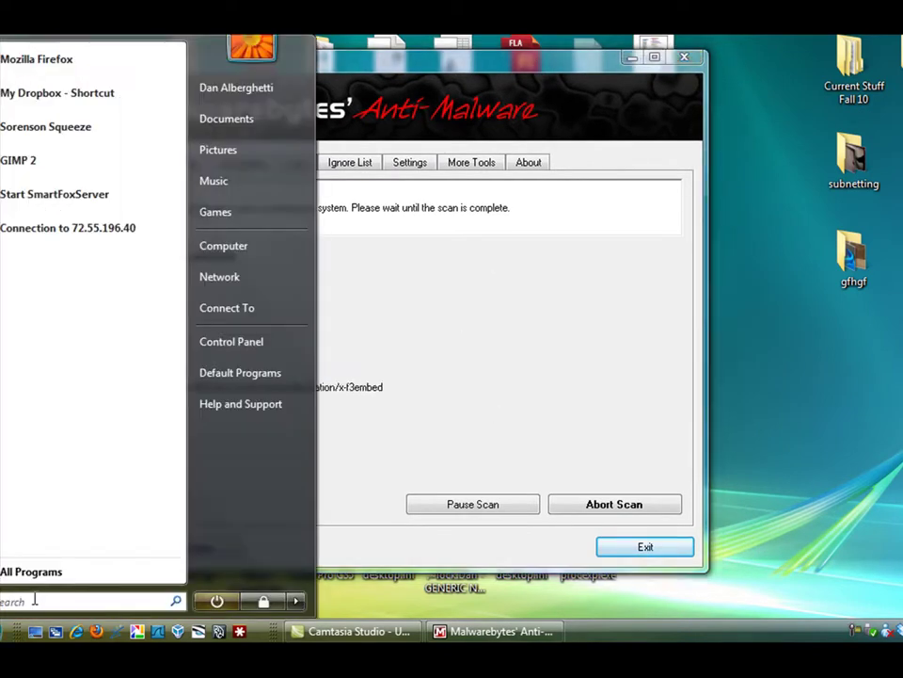
- Open Local Disk (F:) from Computer, then return to the running Malwarebytes scan
{"action": "left_click", "coordinate": [228, 245]}
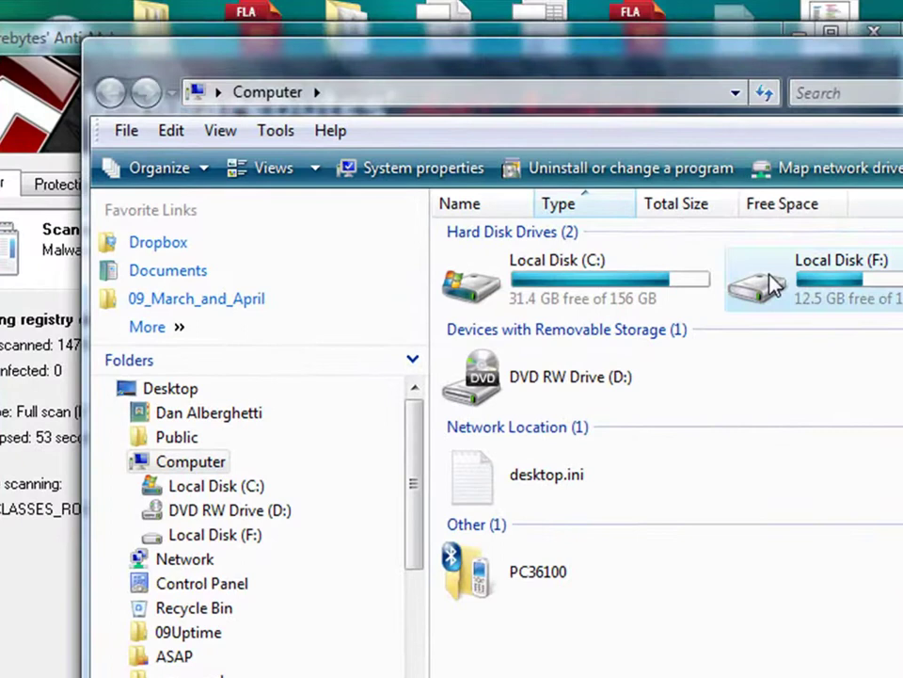
{"action": "double_click", "coordinate": [774, 286]}
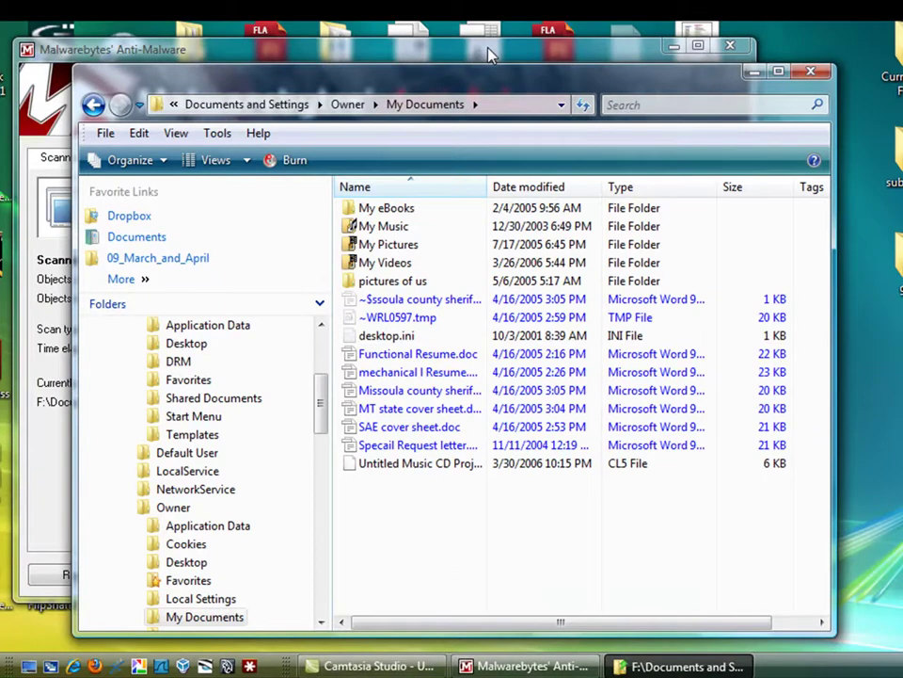
{"action": "left_click", "coordinate": [489, 55]}
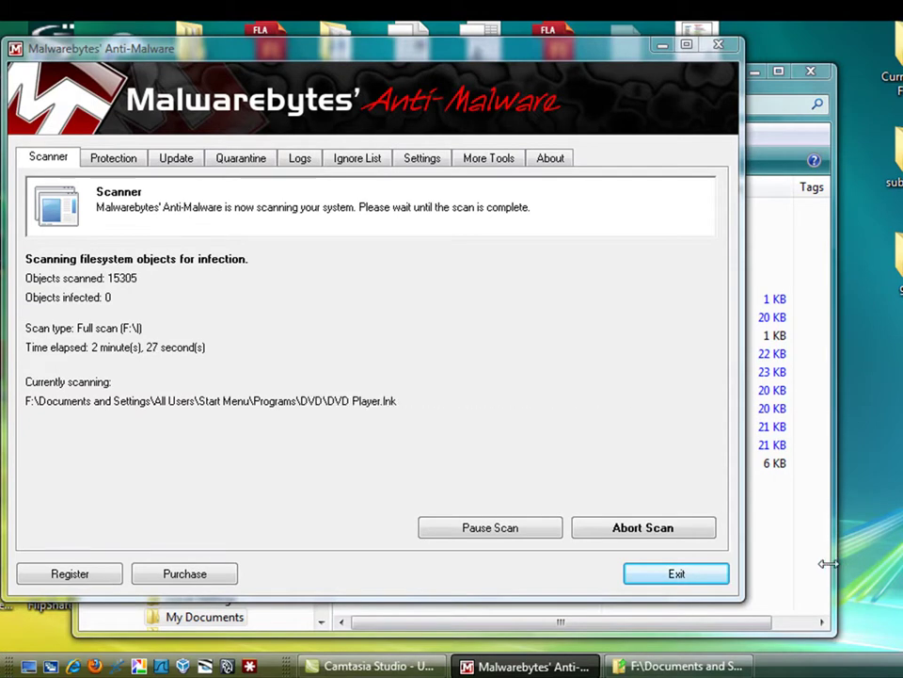
- Bring the My Documents folder window forward and shift it up and left
{"action": "left_click", "coordinate": [749, 387]}
{"action": "left_click_drag", "start_coordinate": [681, 90], "coordinate": [655, 77]}
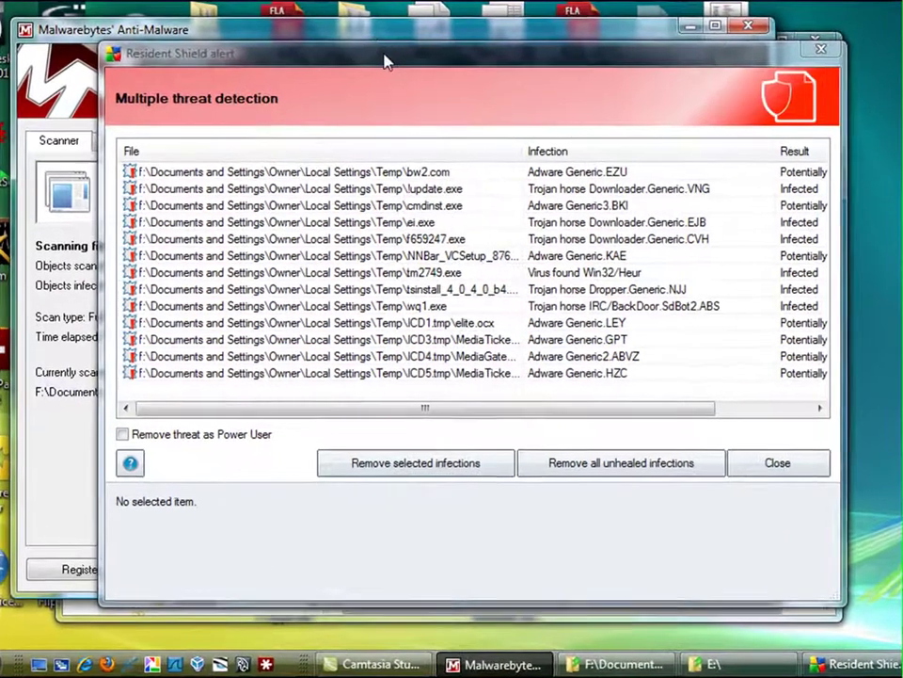
- Nudge the Resident Shield alert and tick Remove threat as Power User
{"action": "mouse_move", "coordinate": [384, 62]}
{"action": "left_mouse_down"}
{"action": "mouse_move", "coordinate": [419, 252]}
{"action": "mouse_move", "coordinate": [420, 458]}
{"action": "mouse_move", "coordinate": [386, 574]}
{"action": "mouse_move", "coordinate": [409, 478]}
{"action": "mouse_move", "coordinate": [418, 152]}
{"action": "mouse_move", "coordinate": [390, 65]}
{"action": "left_mouse_up"}
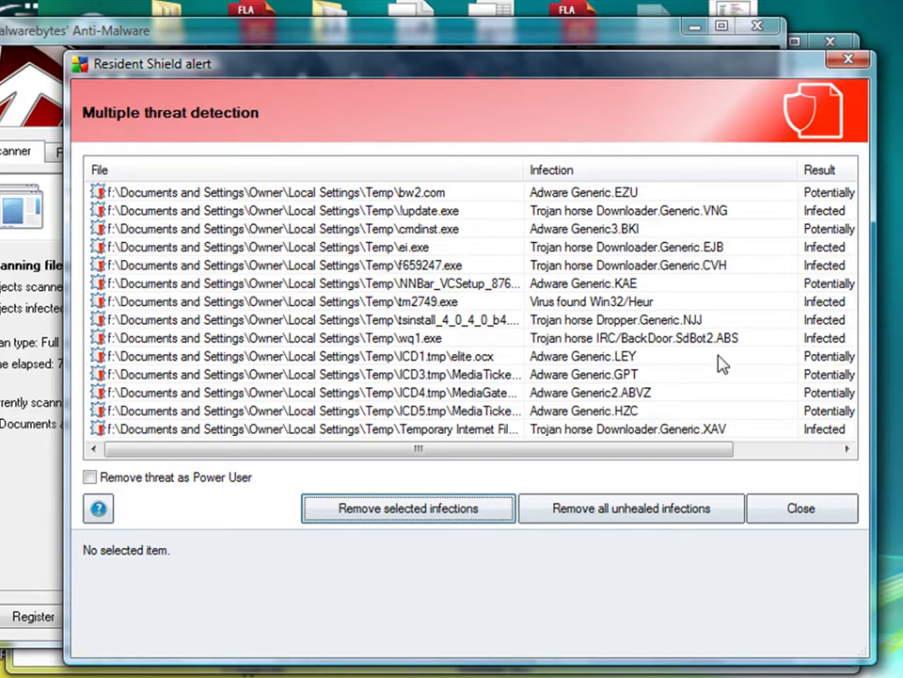
{"action": "left_click", "coordinate": [92, 478]}
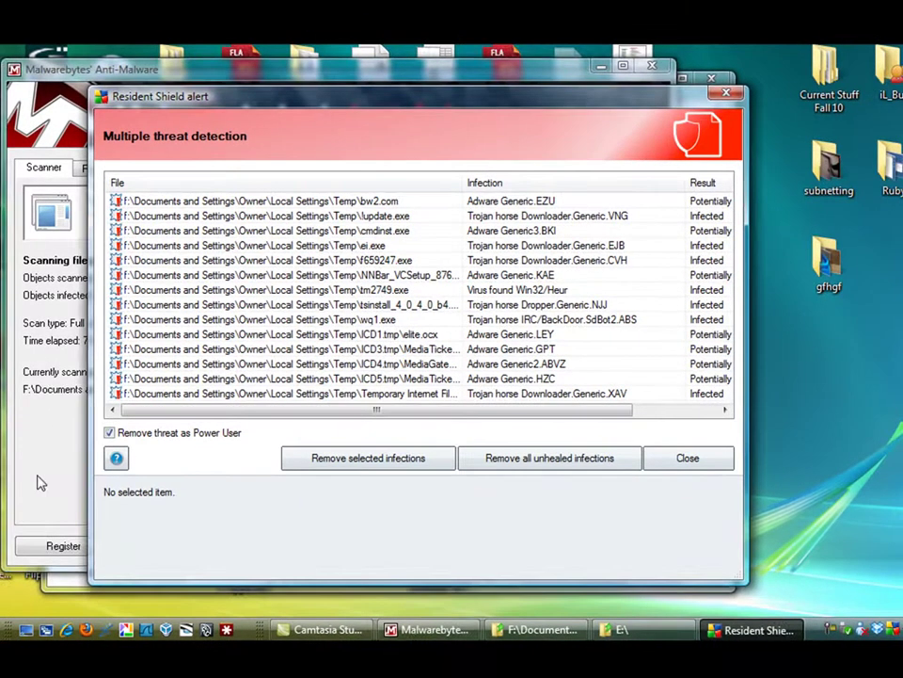
- Pause the Malwarebytes F: scan at 16514 objects, then put the Resident Shield alert back in front
{"action": "left_click", "coordinate": [39, 483]}
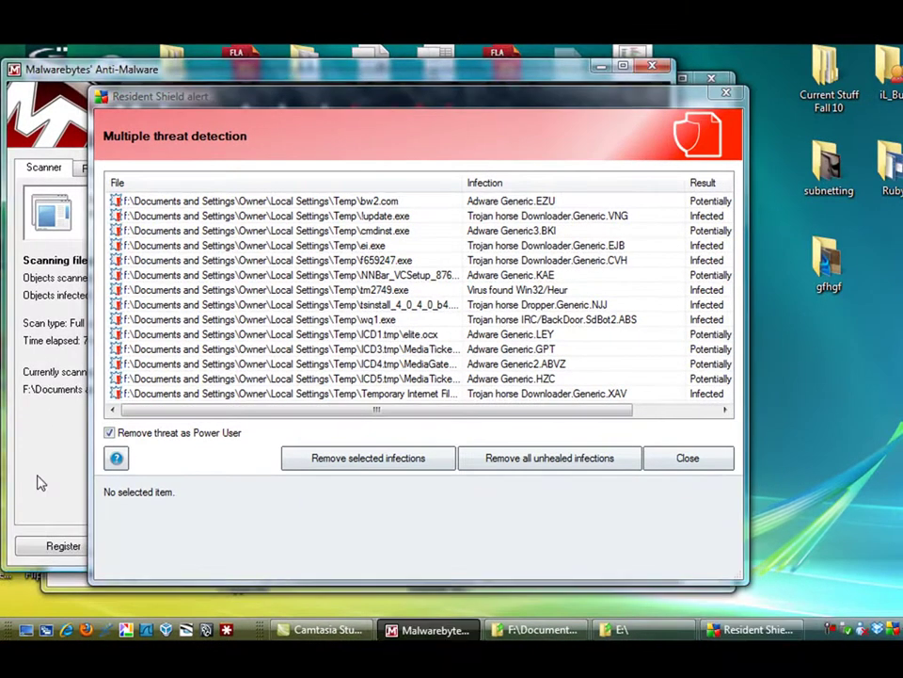
{"action": "left_click_drag", "start_coordinate": [447, 102], "coordinate": [877, 135]}
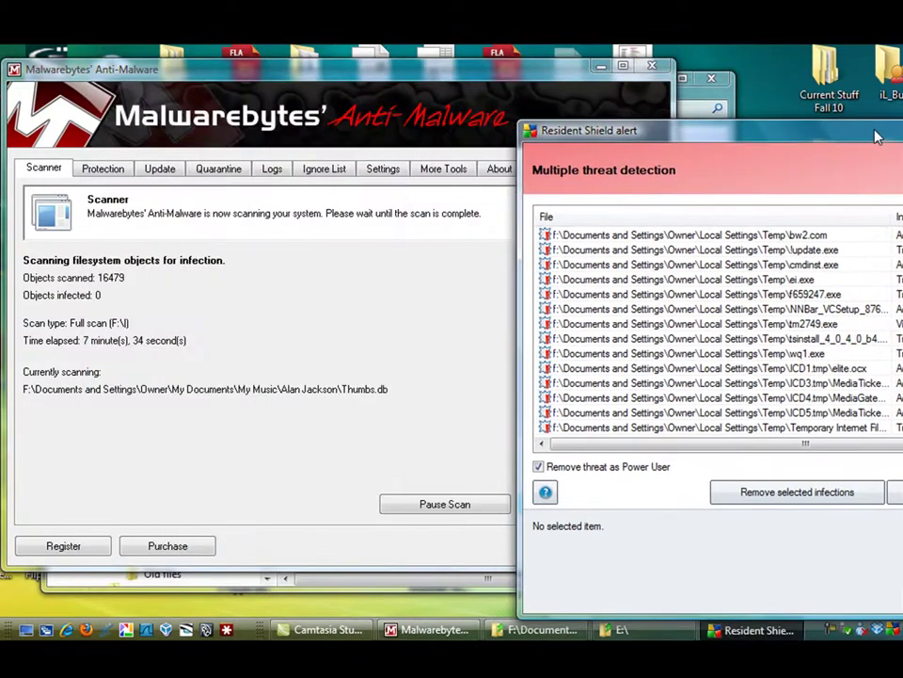
{"action": "left_click", "coordinate": [551, 78]}
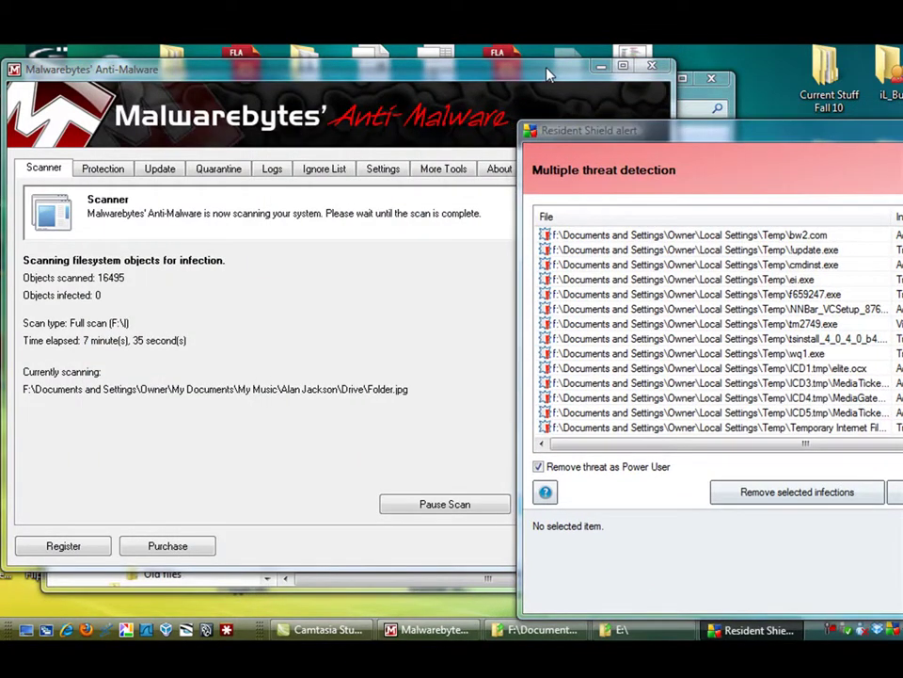
{"action": "left_click", "coordinate": [445, 508]}
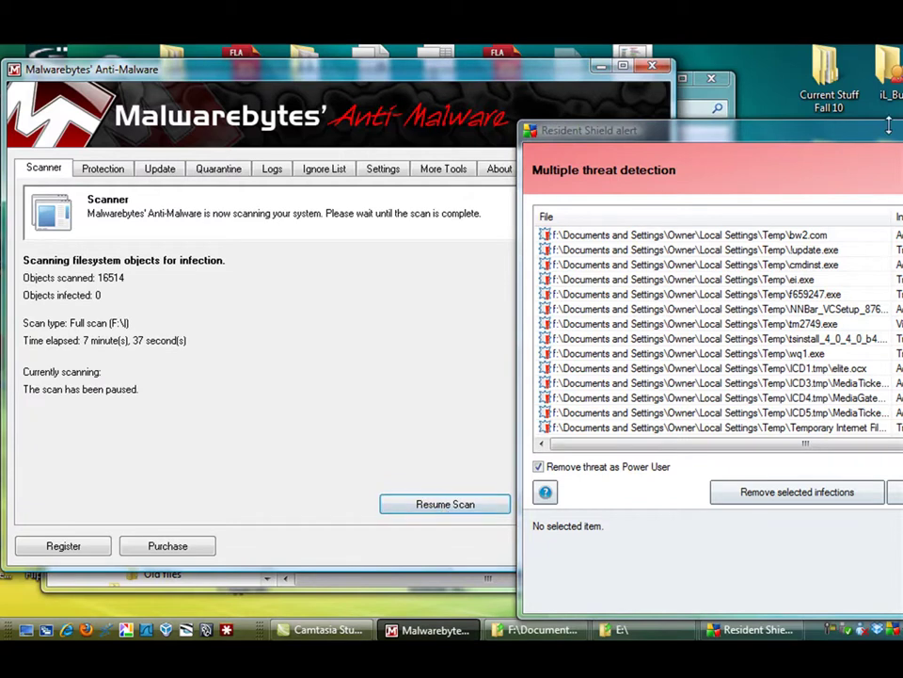
{"action": "left_click_drag", "start_coordinate": [825, 137], "coordinate": [438, 92]}
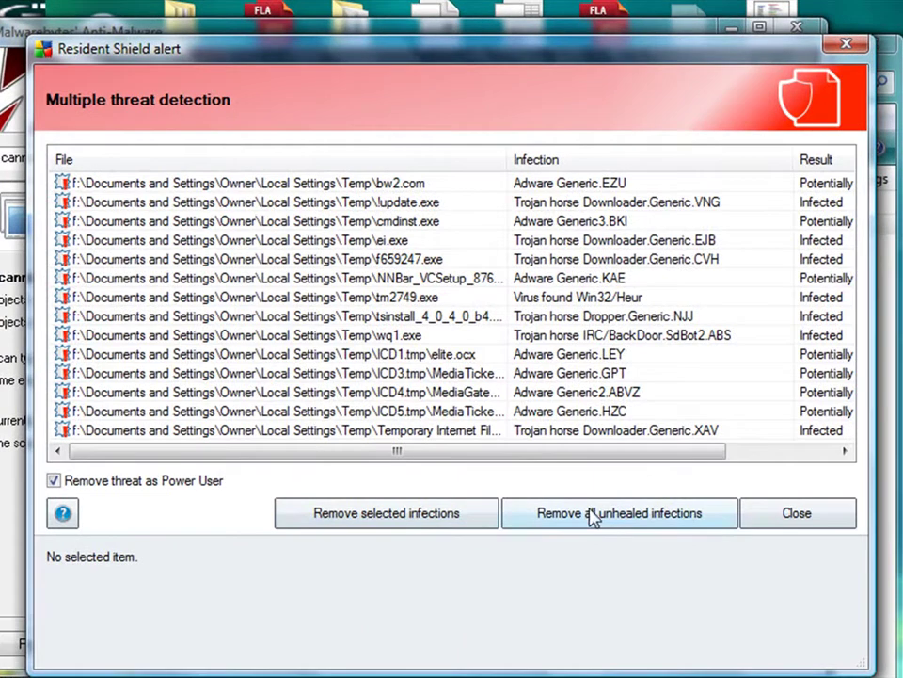
- Force-remove all 14 unhealed Temp infections, confirming each prompt and suppressing further prompts
{"action": "left_click", "coordinate": [588, 508]}
{"action": "left_click", "coordinate": [386, 414]}
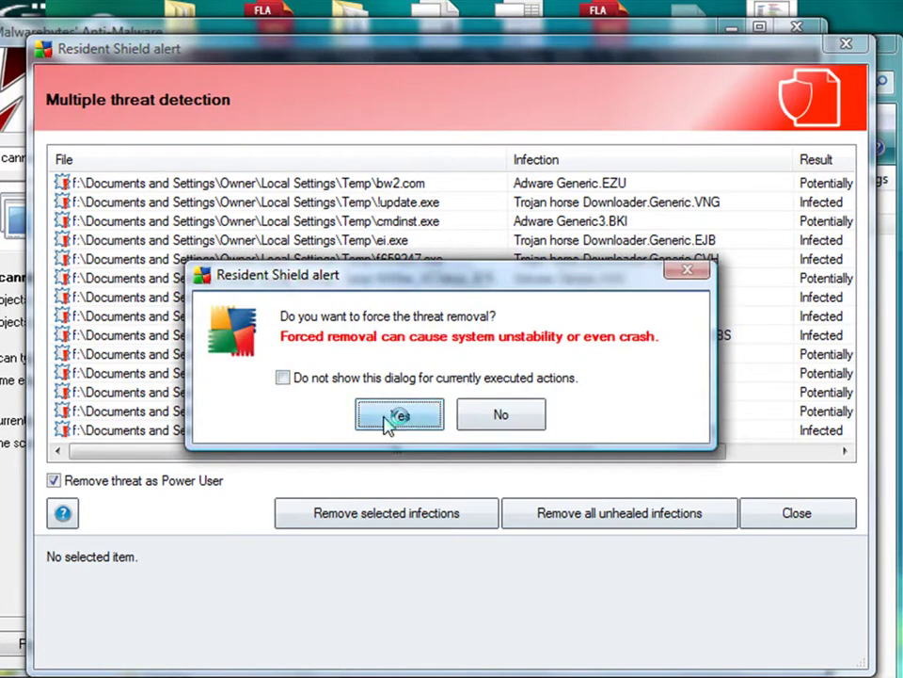
{"action": "left_click", "coordinate": [388, 418]}
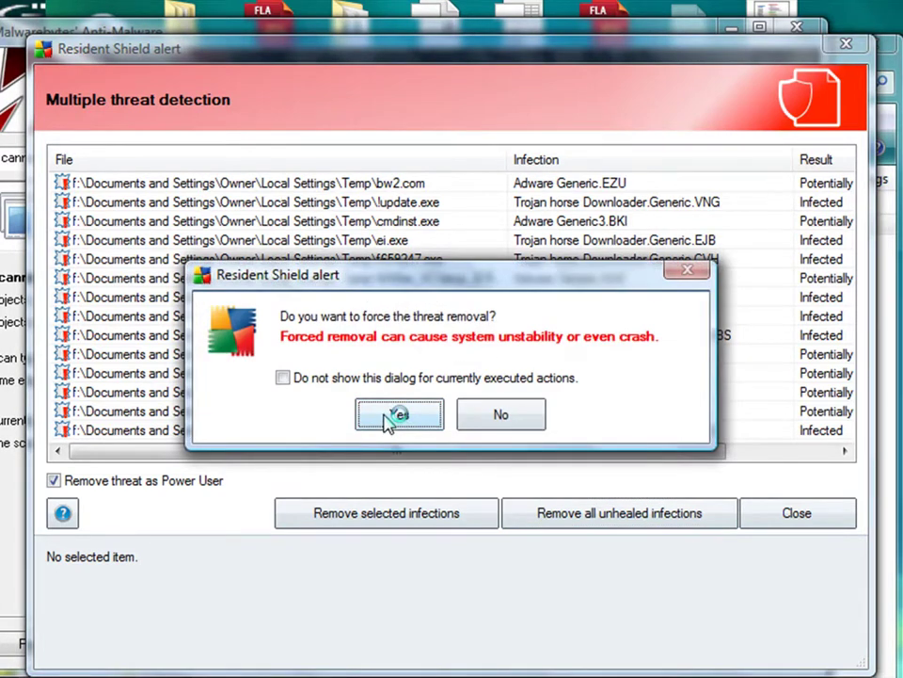
{"action": "left_click", "coordinate": [388, 415]}
{"action": "left_click", "coordinate": [388, 415]}
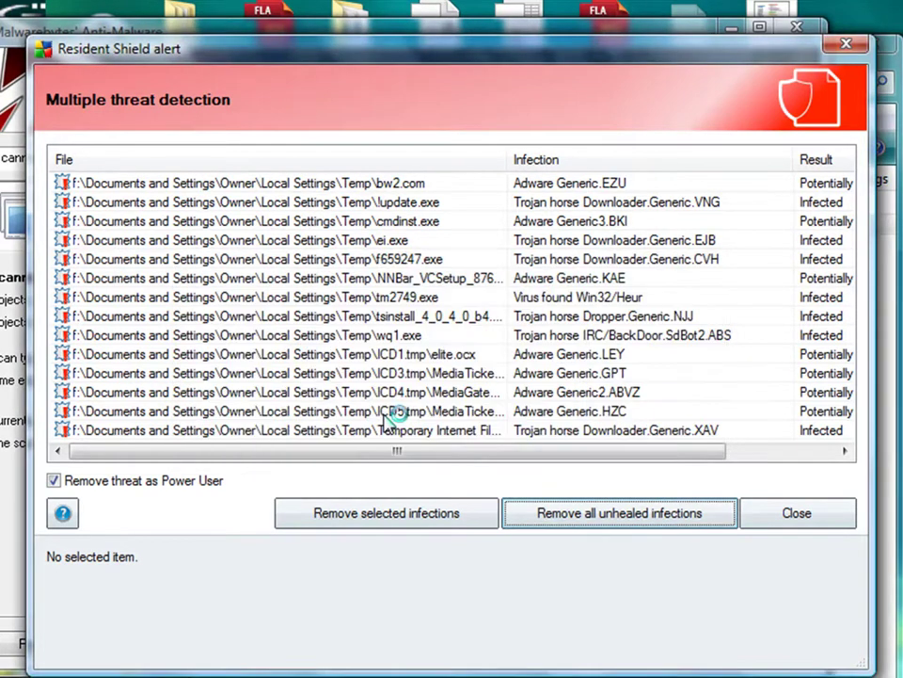
{"action": "left_click", "coordinate": [387, 415]}
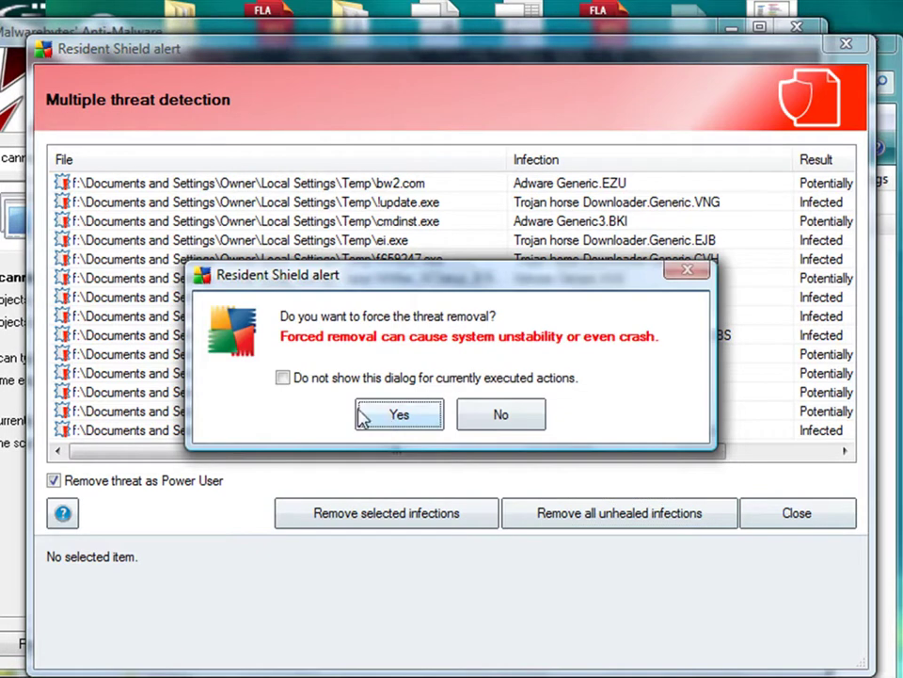
{"action": "left_click", "coordinate": [282, 377]}
{"action": "left_click", "coordinate": [375, 413]}
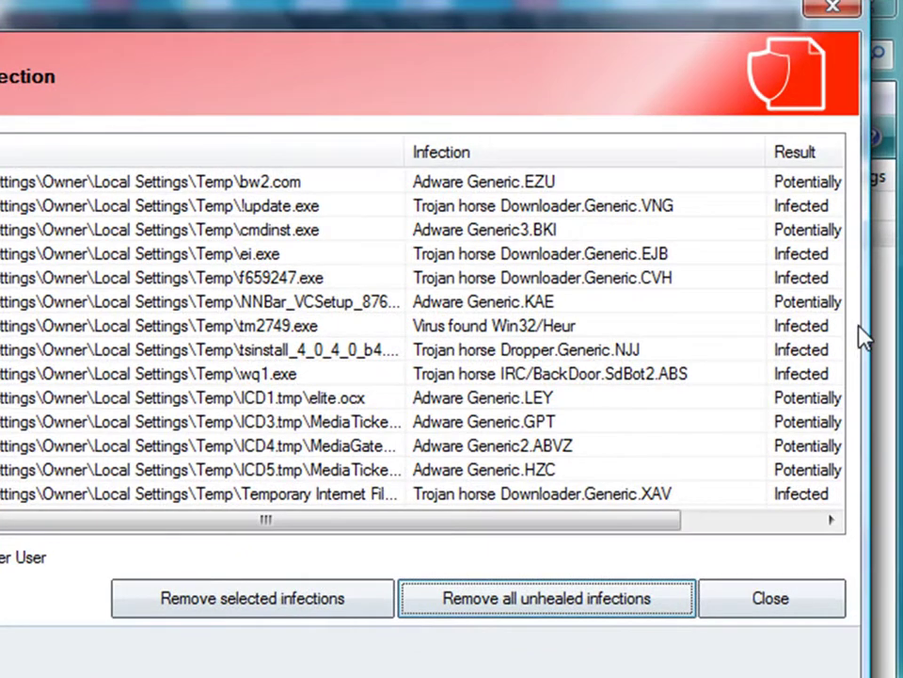
{"action": "left_click", "coordinate": [522, 607]}
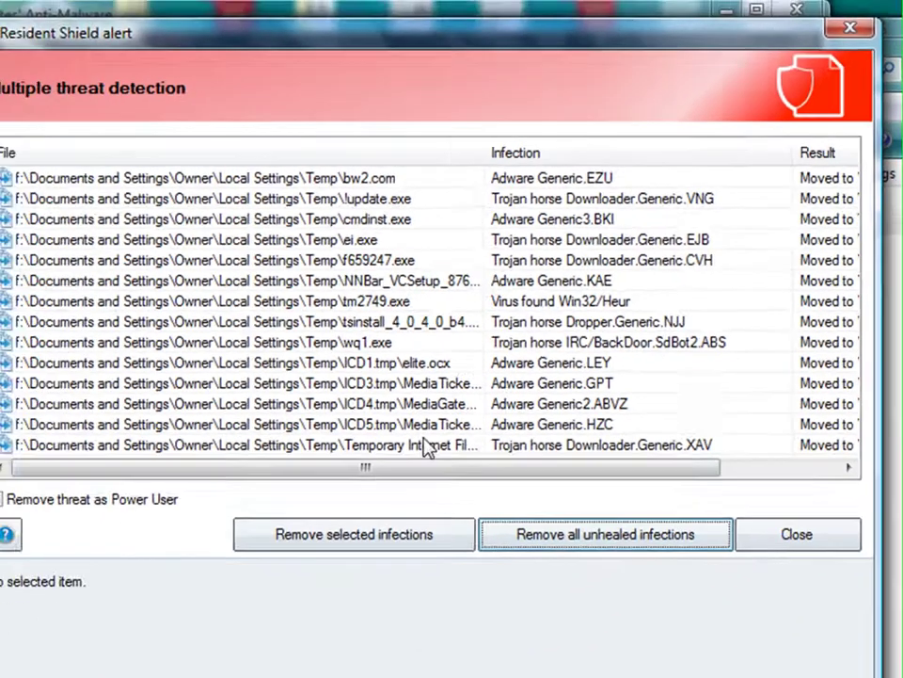